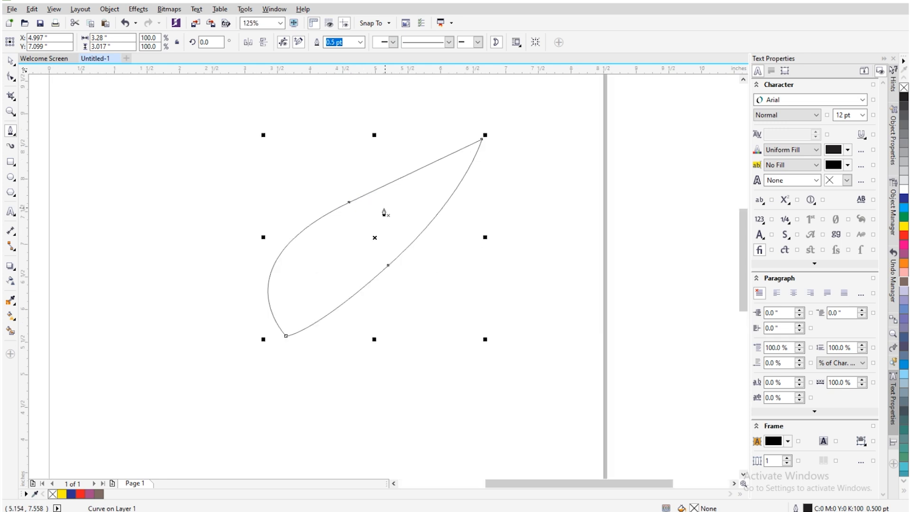
# Step: Select the closed leaf curve and fill it with cyan
pyautogui.scroll(-2, 359, 232)
pyautogui.scroll(2, 365, 230)
pyautogui.click(10, 60)
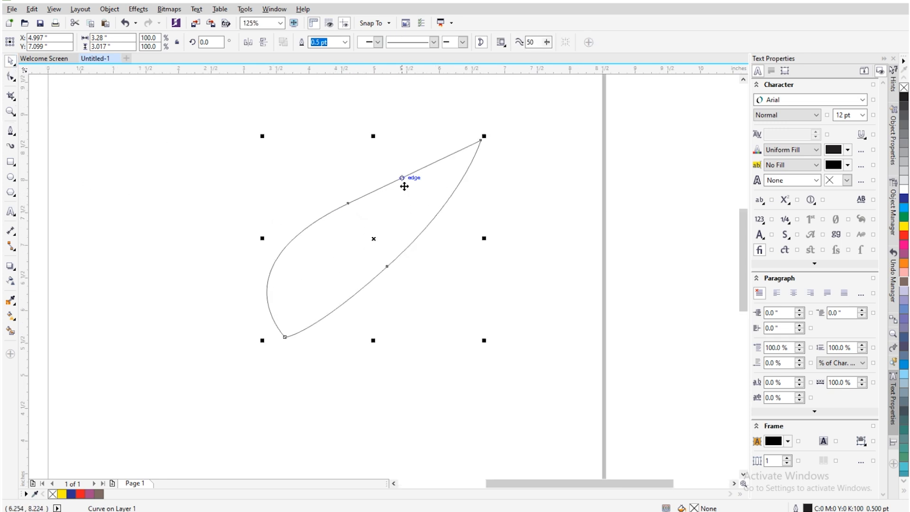
pyautogui.click(904, 208)
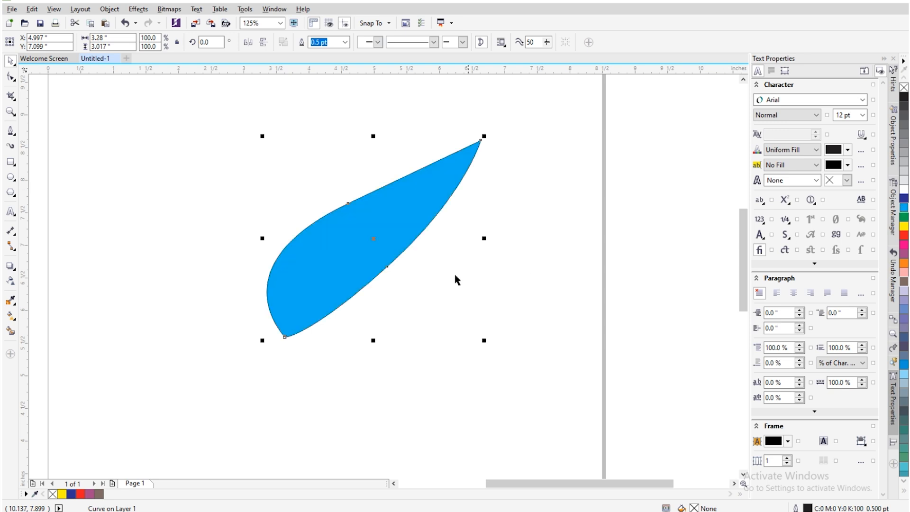
# Step: Create a copy of the cyan leaf rotated clockwise about its lower tip to about 332.6°
pyautogui.scroll(-2, 388, 266)
pyautogui.scroll(2, 372, 291)
pyautogui.click(392, 189)
pyautogui.click(385, 211)
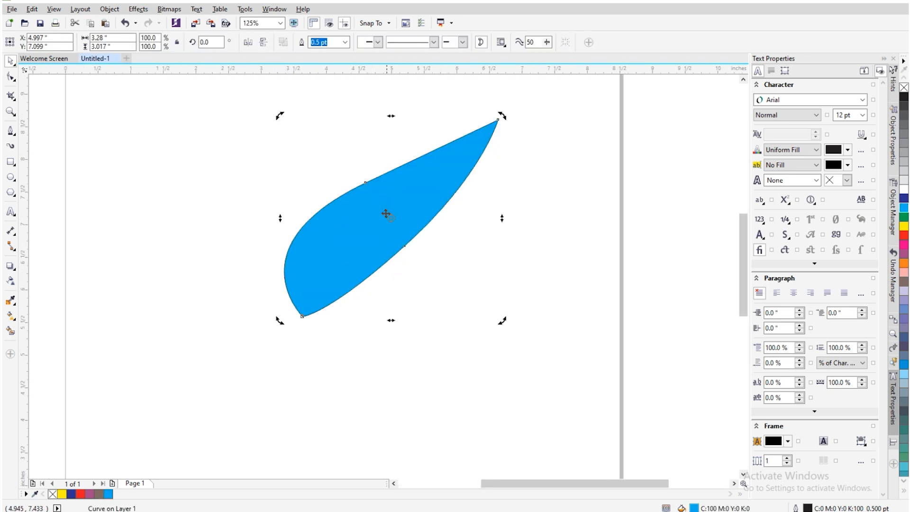
pyautogui.click(305, 314)
pyautogui.moveTo(503, 115)
pyautogui.mouseDown()
pyautogui.moveTo(531, 178)
pyautogui.moveTo(512, 107)
pyautogui.moveTo(504, 116)
pyautogui.mouseUp()
pyautogui.moveTo(506, 119); pyautogui.dragTo(542, 239)
pyautogui.scroll(-3, 432, 231)
pyautogui.scroll(2, 433, 231)
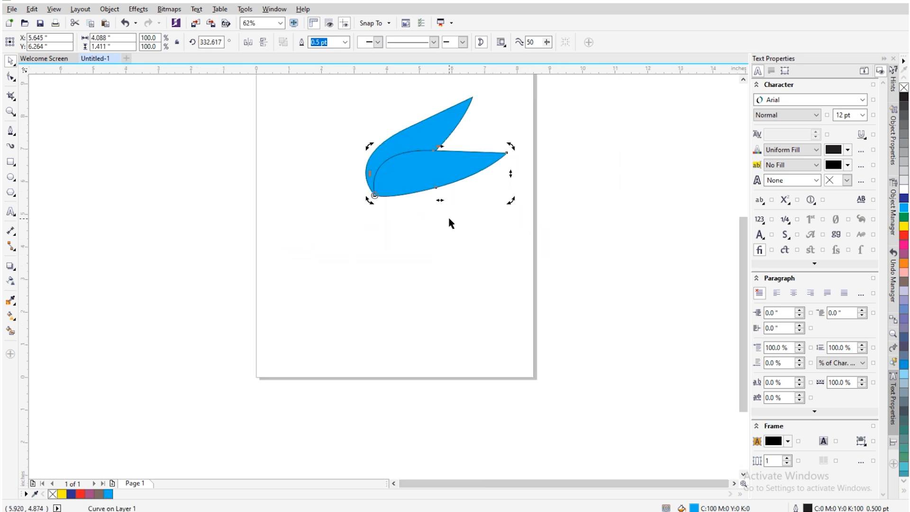
# Step: Fill the rotated leaf copy with yellow and deselect it
pyautogui.click(905, 226)
pyautogui.scroll(-2, 294, 194)
pyautogui.scroll(2, 340, 180)
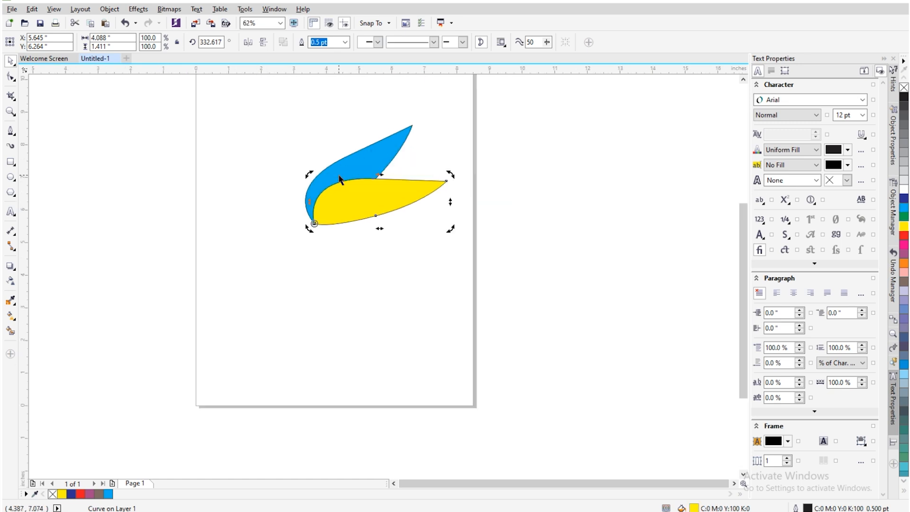
pyautogui.click(451, 165)
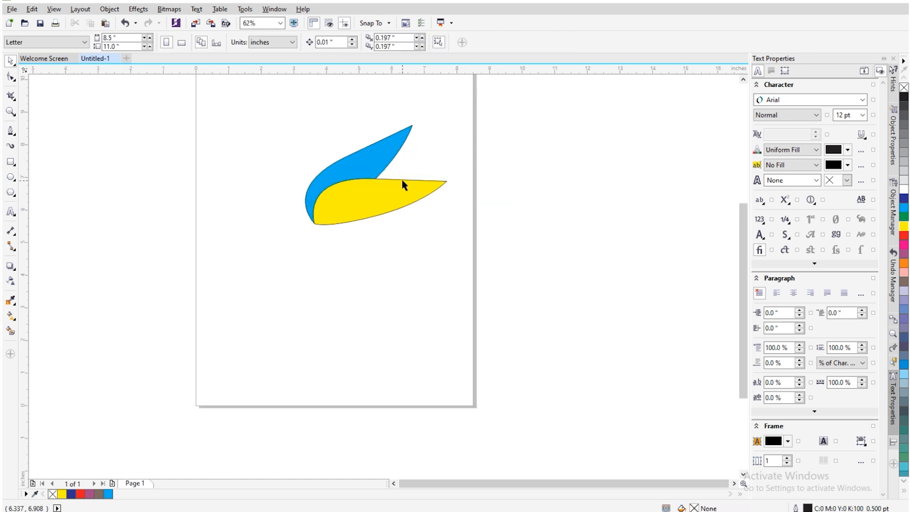
# Step: Try moving the yellow leaf and the blue leaf separately, undoing each move
pyautogui.moveTo(385, 182); pyautogui.dragTo(356, 308)
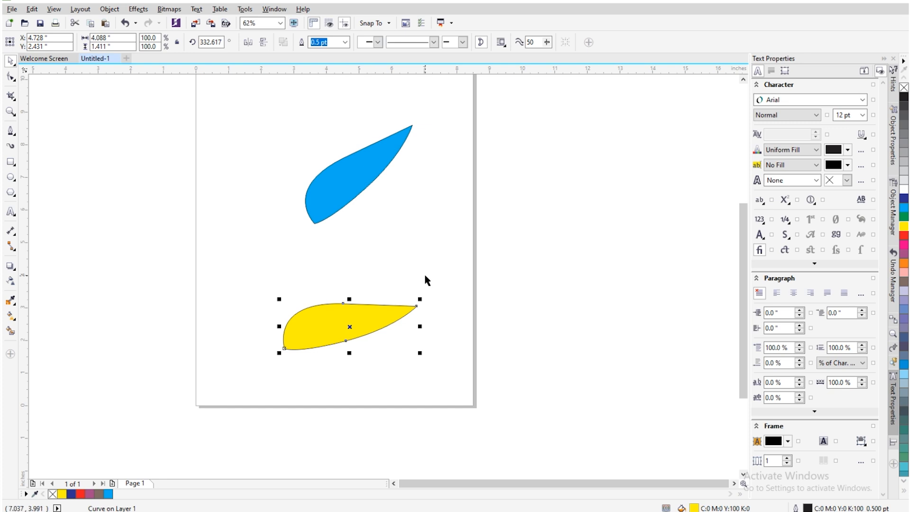
pyautogui.hotkey('ctrl', 'z')
pyautogui.click(400, 119)
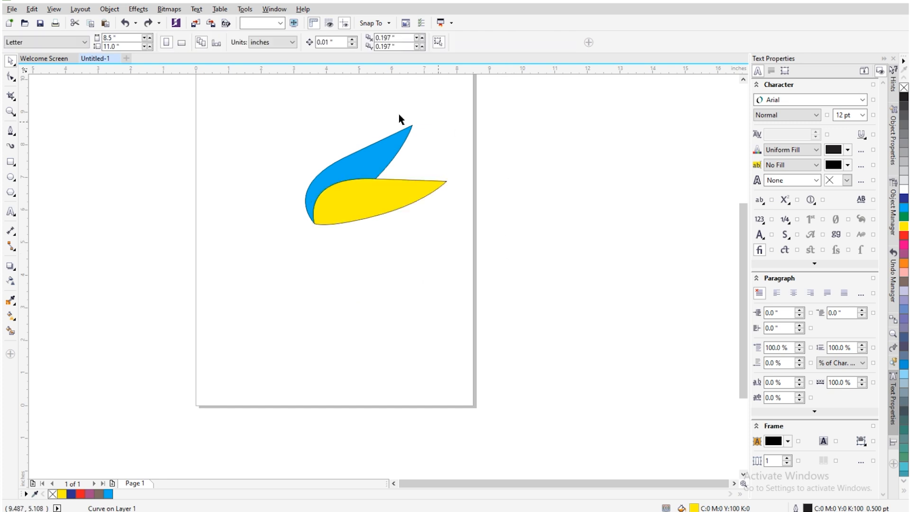
pyautogui.scroll(-2, 400, 119)
pyautogui.scroll(2, 397, 172)
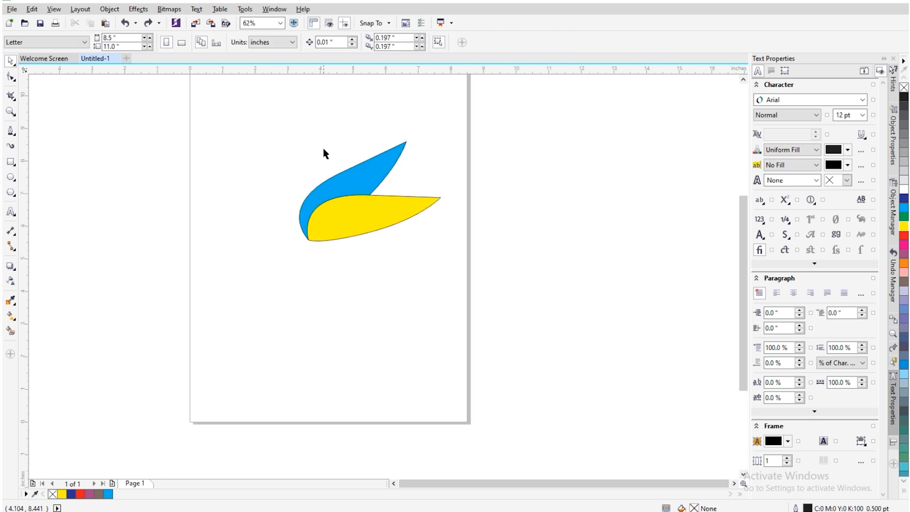
pyautogui.moveTo(382, 174); pyautogui.dragTo(251, 195)
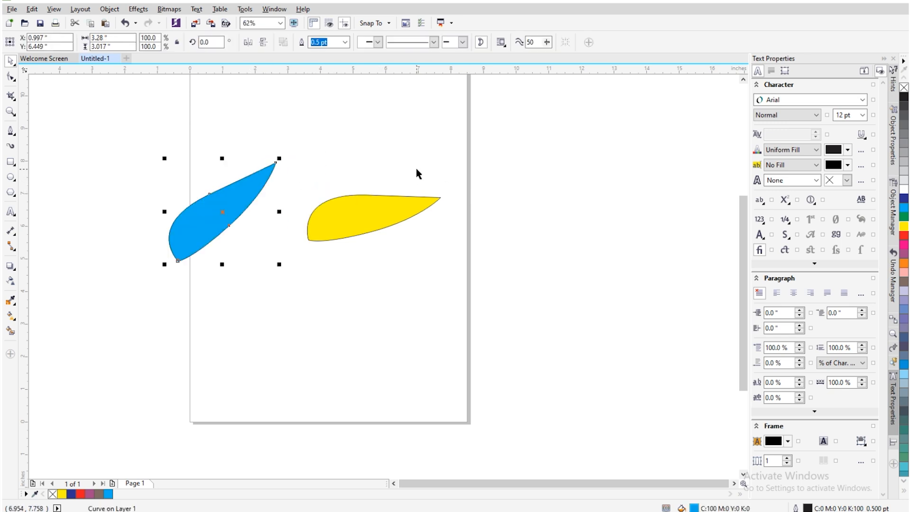
pyautogui.hotkey('ctrl', 'z')
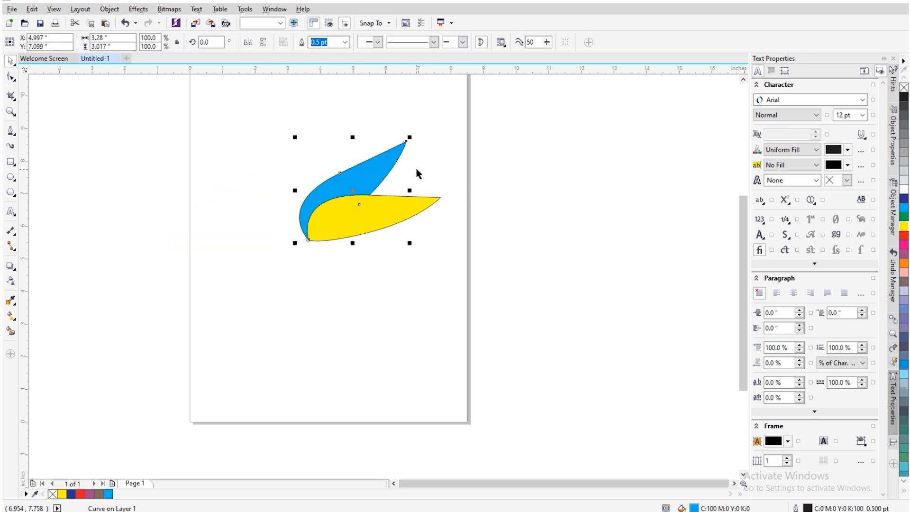
pyautogui.click(482, 198)
# Step: Select the blue and yellow leaves together and group them
pyautogui.moveTo(470, 100); pyautogui.dragTo(207, 285)
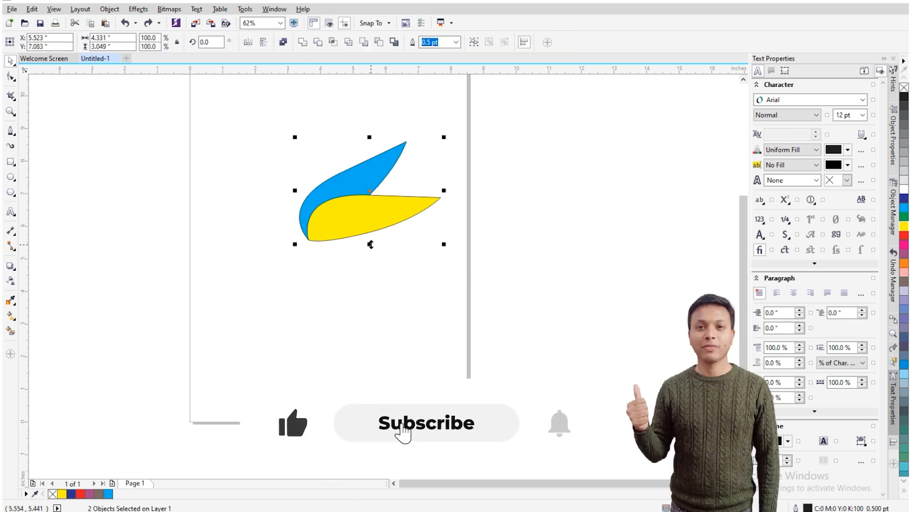
pyautogui.rightClick(370, 221)
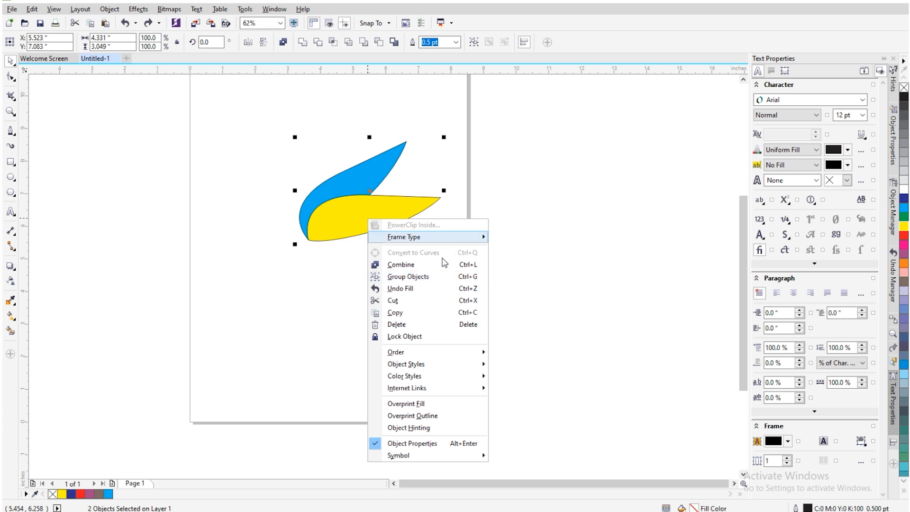
pyautogui.click(547, 223)
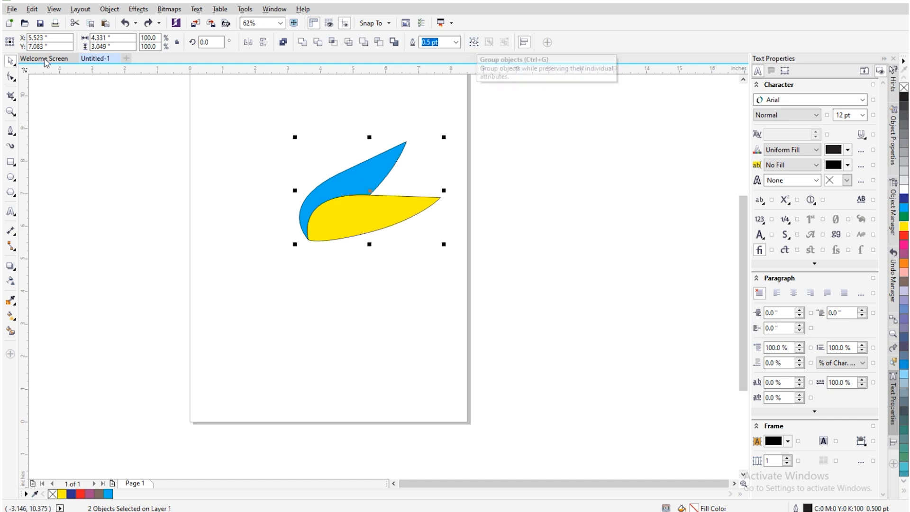
pyautogui.click(110, 9)
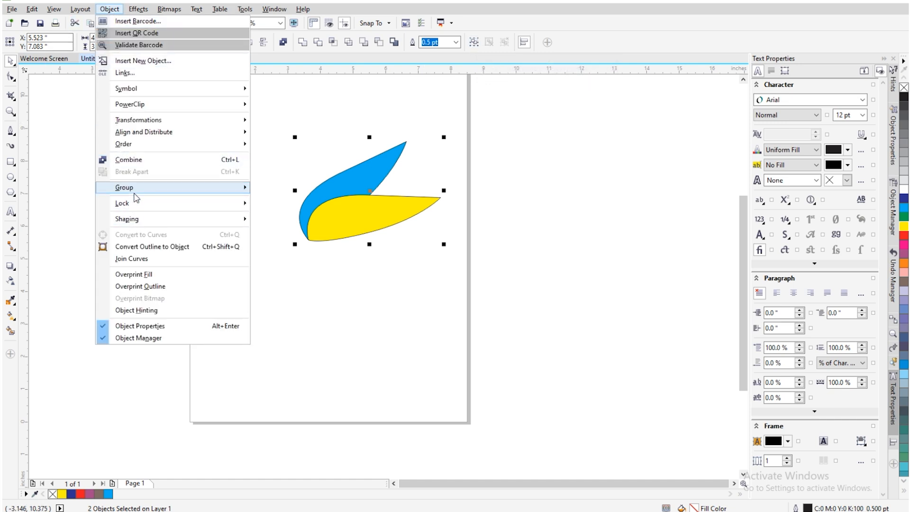
pyautogui.moveTo(136, 196)
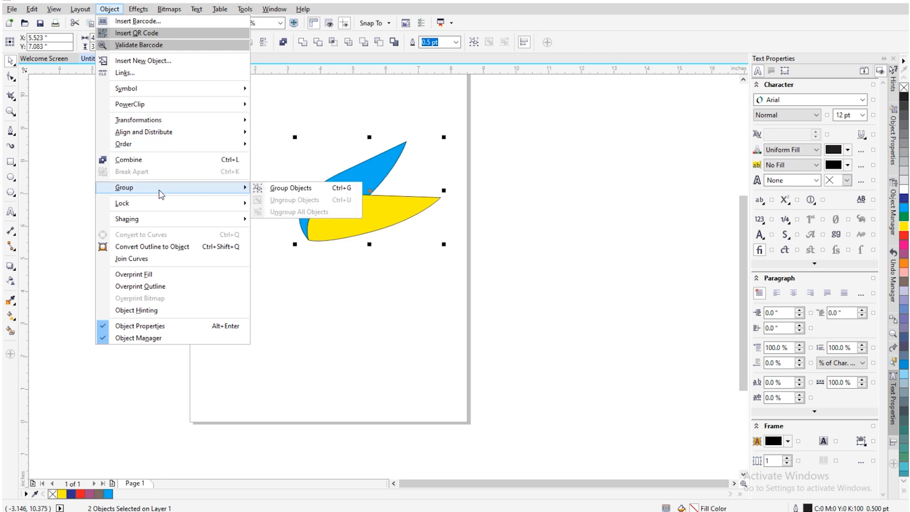
pyautogui.click(343, 192)
# Step: Move the grouped pair of leaves to about X 4.496", Y 6.747" on the page
pyautogui.moveTo(358, 219); pyautogui.dragTo(339, 264)
pyautogui.click(392, 234)
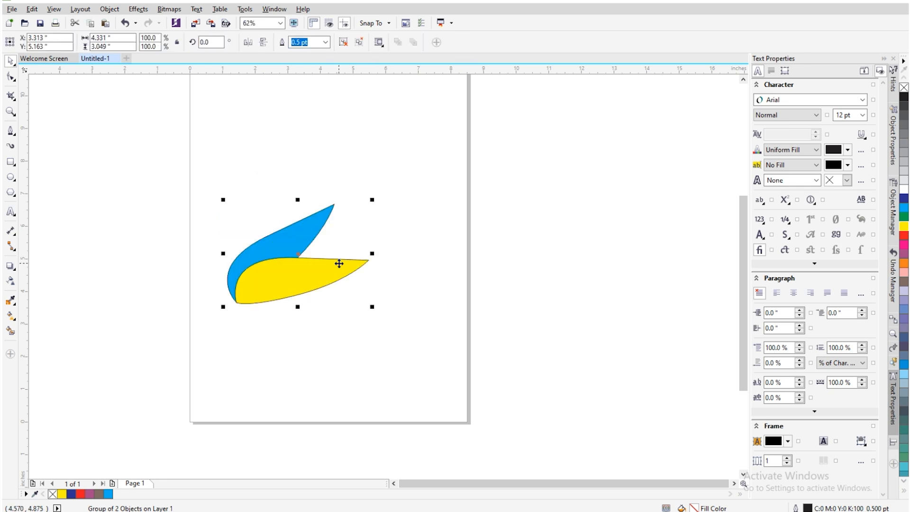
pyautogui.moveTo(320, 279); pyautogui.dragTo(359, 229)
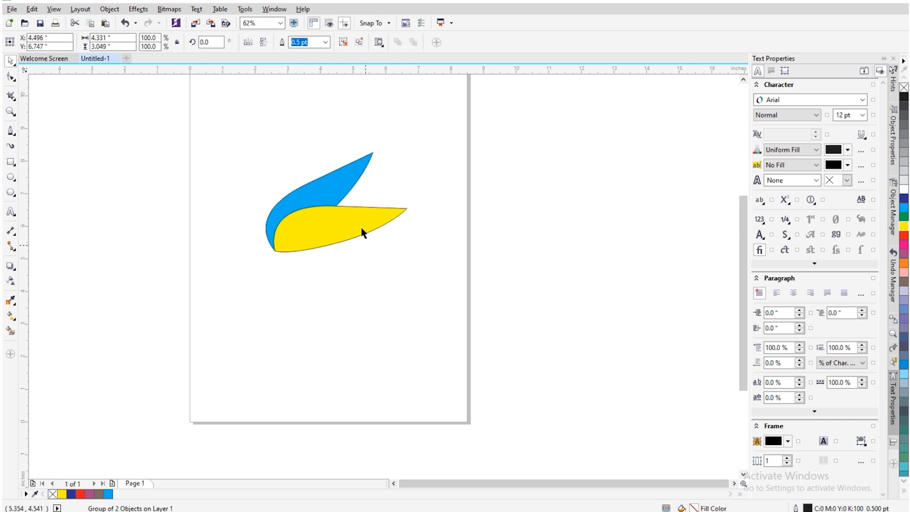
# Step: Create a copy of the leaf group rotated clockwise about the shared lower tip to about 315.3°
pyautogui.click(344, 228)
pyautogui.moveTo(412, 149); pyautogui.dragTo(416, 273)
pyautogui.scroll(-2, 386, 196)
pyautogui.scroll(2, 358, 204)
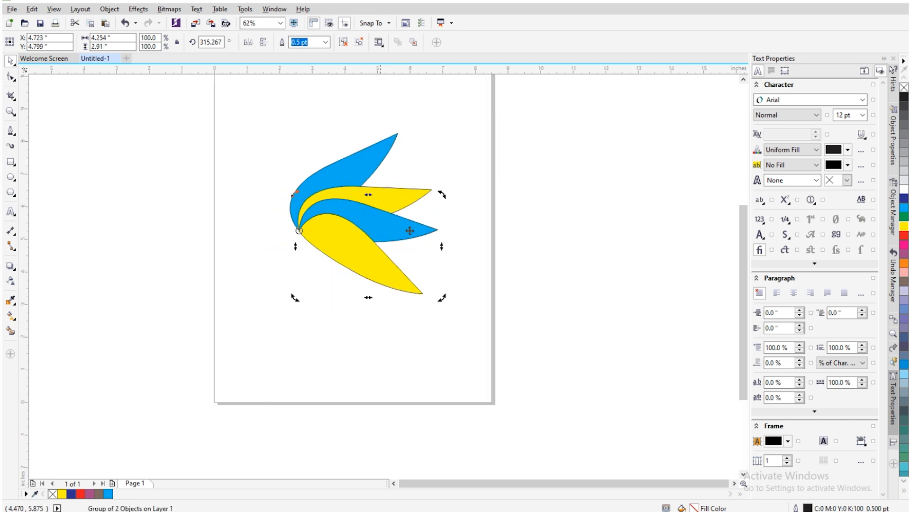
pyautogui.click(440, 210)
pyautogui.scroll(2, 420, 213)
pyautogui.scroll(-2, 363, 247)
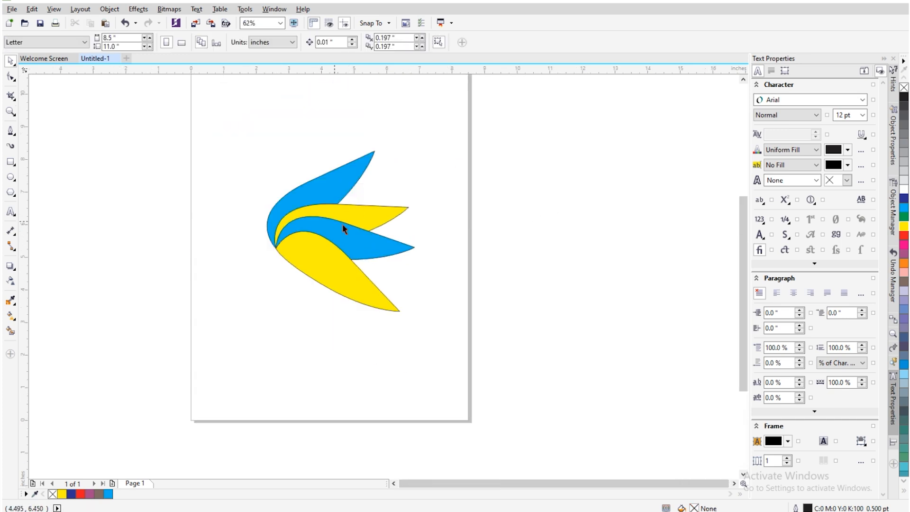
# Step: Select both leaf pairs and group them into one four-leaf object
pyautogui.click(349, 270)
pyautogui.click(412, 218)
pyautogui.click(331, 284)
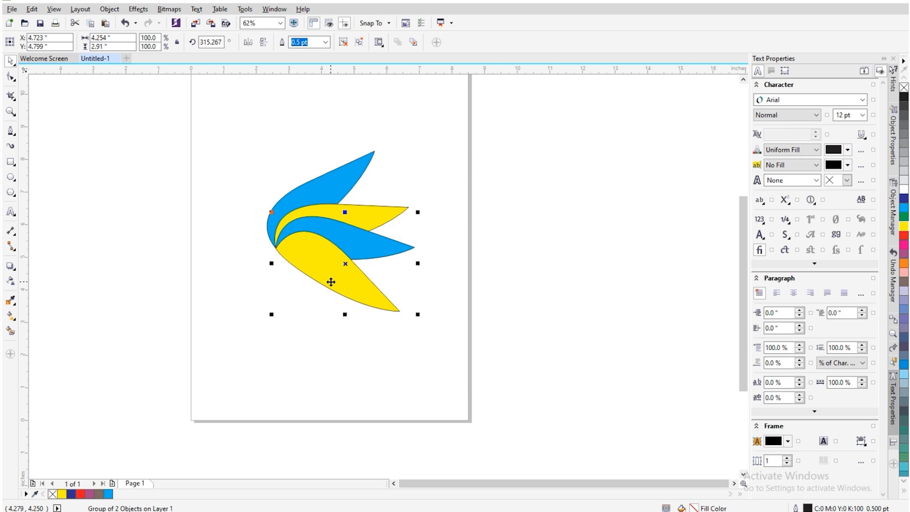
pyautogui.click(516, 217)
pyautogui.moveTo(425, 104); pyautogui.dragTo(177, 390)
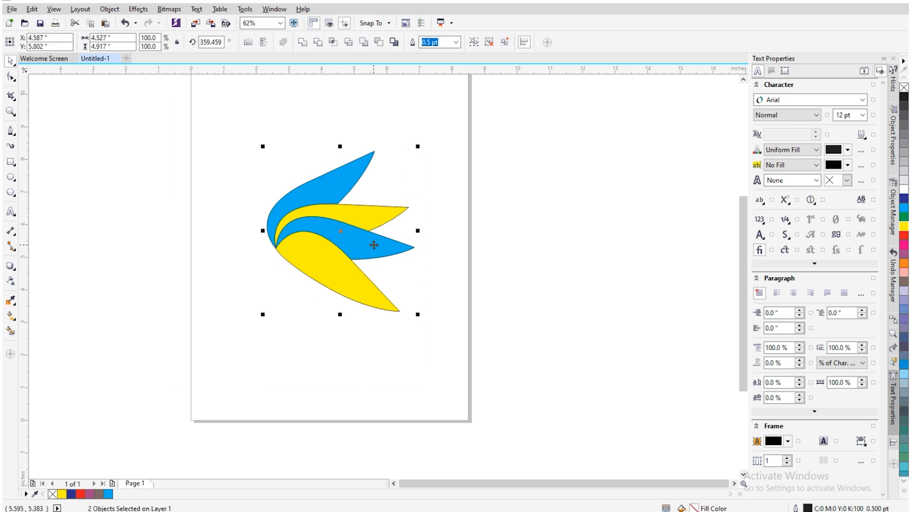
pyautogui.rightClick(299, 247)
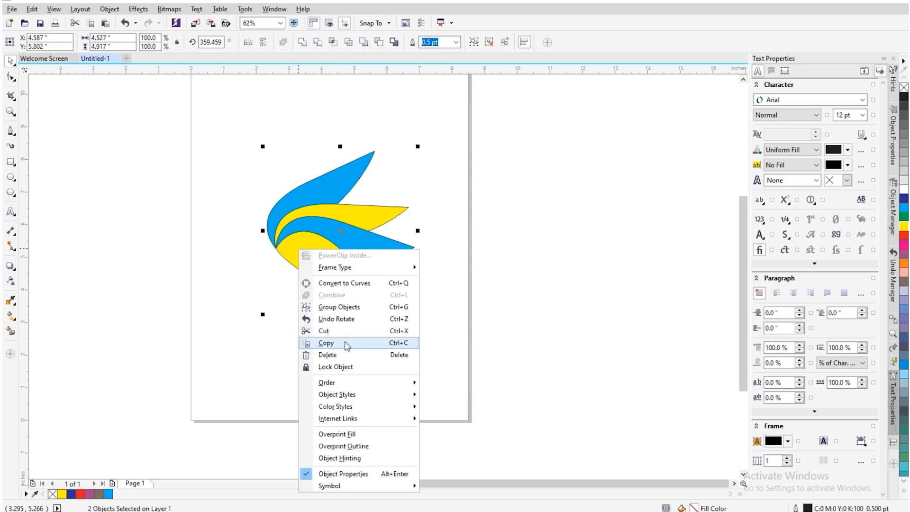
pyautogui.click(376, 314)
# Step: Move the four-leaf group to about X 4.585", Y 5.475" on the page
pyautogui.moveTo(342, 274); pyautogui.dragTo(403, 270)
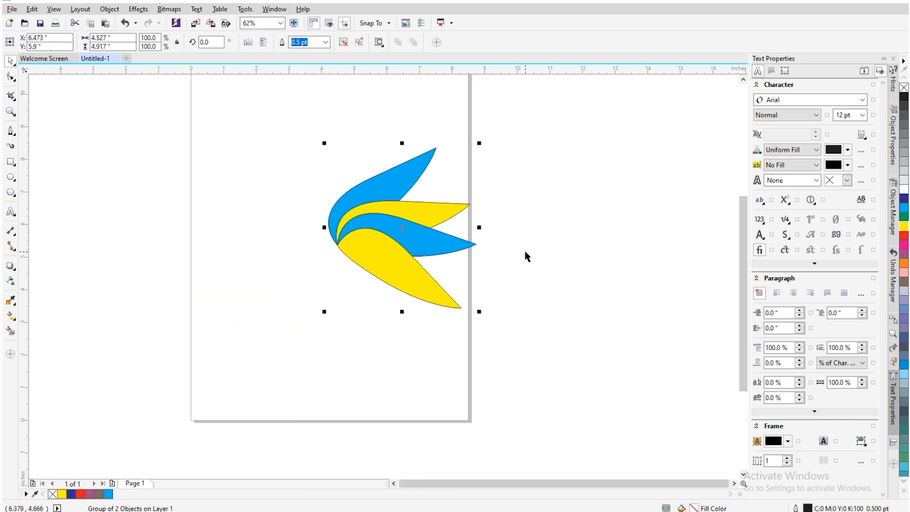
pyautogui.moveTo(337, 276); pyautogui.dragTo(290, 204)
pyautogui.moveTo(246, 278); pyautogui.dragTo(304, 275)
pyautogui.scroll(2, 350, 235)
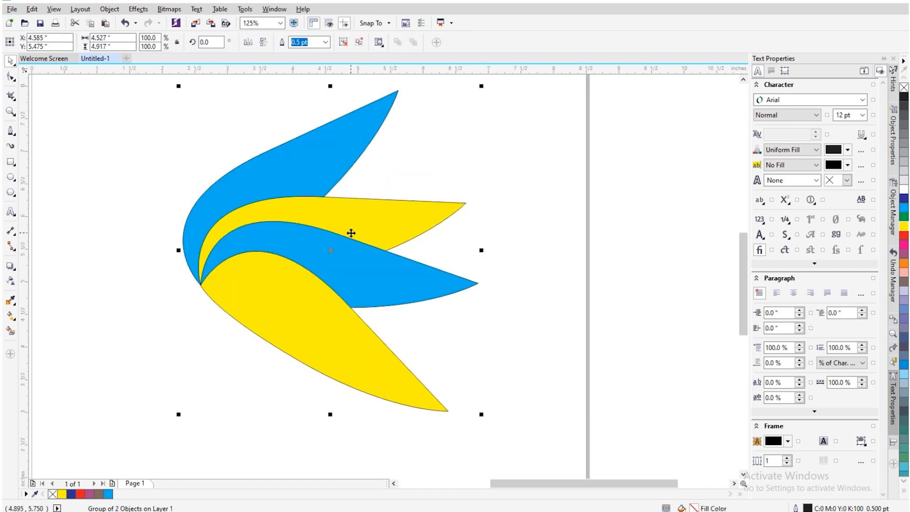
pyautogui.scroll(-2, 346, 256)
pyautogui.scroll(2, 346, 255)
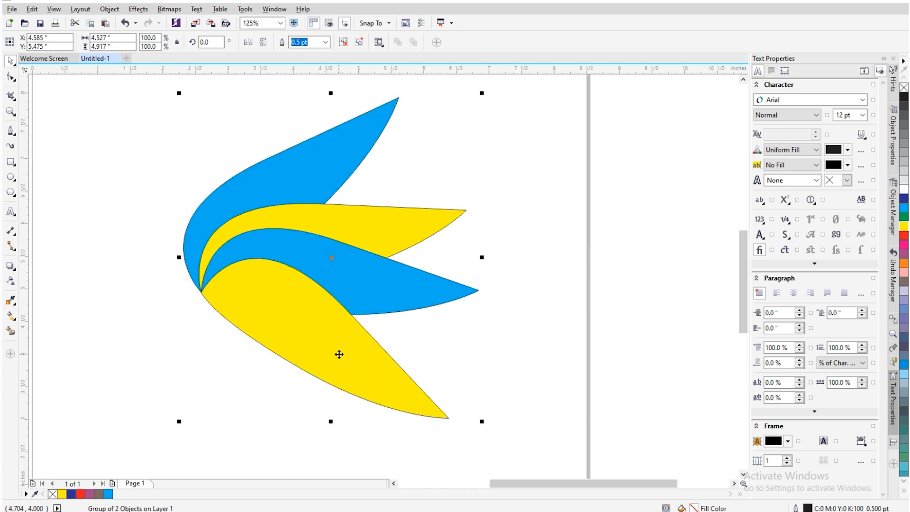
# Step: Try rotating the four-leaf group to about 259.8° and undo the rotation
pyautogui.press('Escape')
pyautogui.click(358, 248)
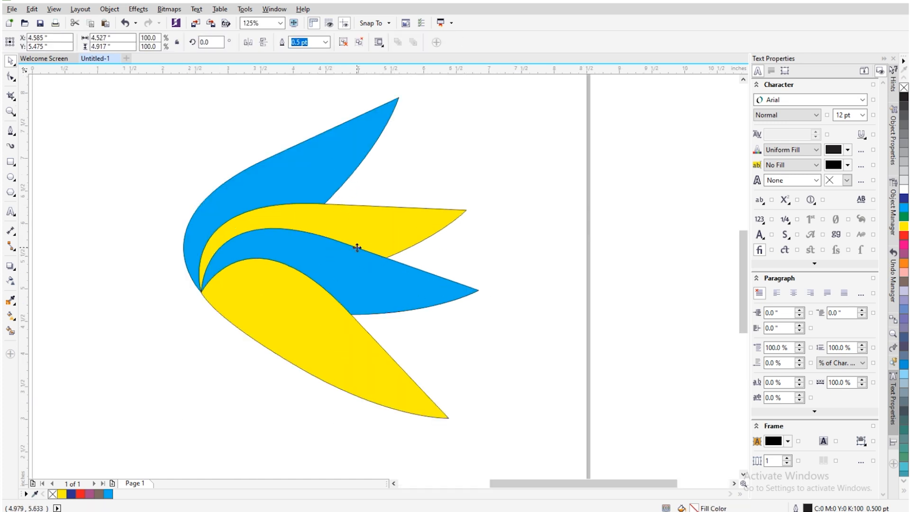
pyautogui.moveTo(345, 262); pyautogui.dragTo(356, 254)
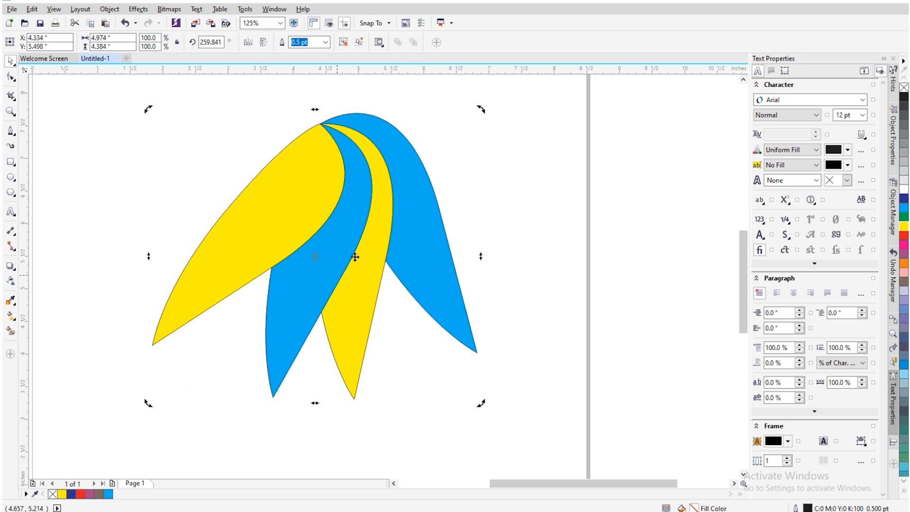
pyautogui.click(121, 23)
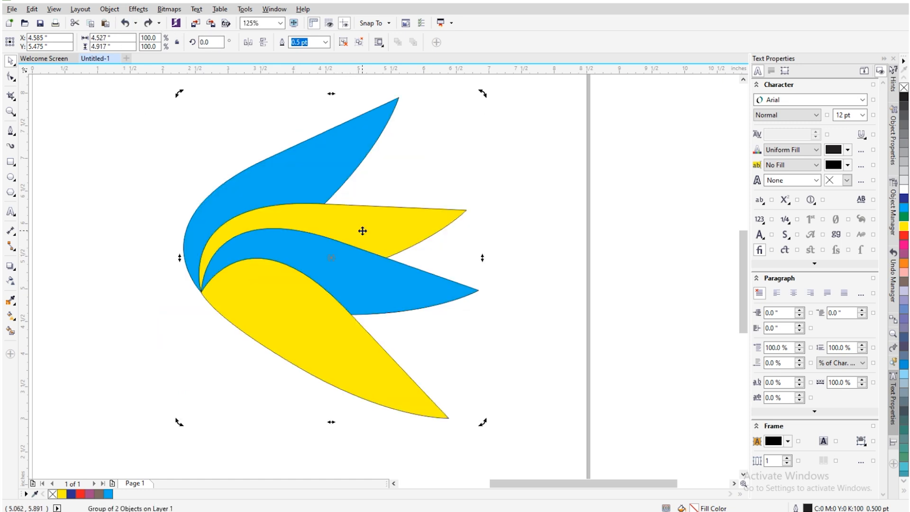
pyautogui.press('Escape')
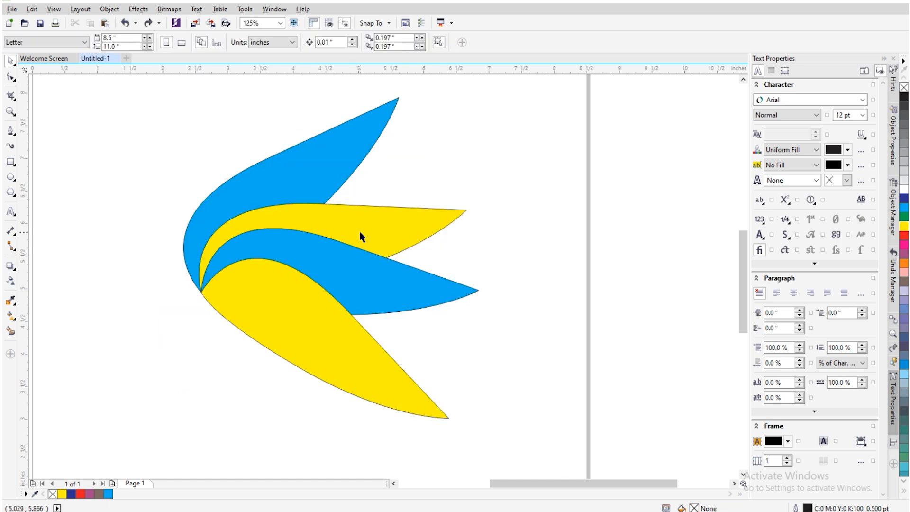
# Step: Ungroup the four-leaf group one level into its two leaf pairs
pyautogui.click(331, 247)
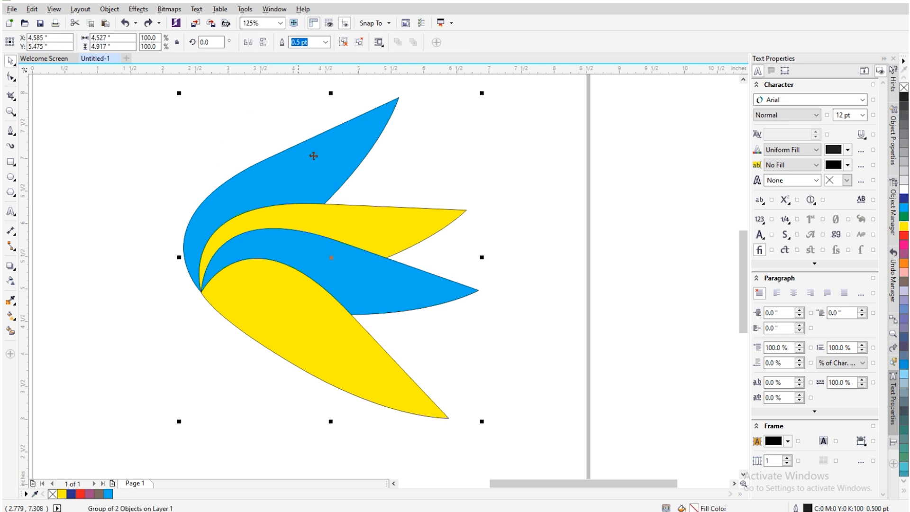
pyautogui.click(107, 10)
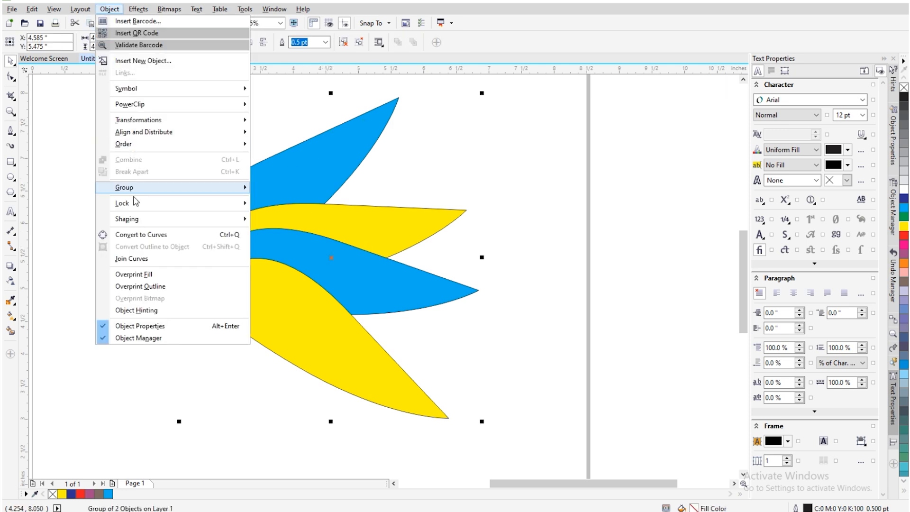
pyautogui.moveTo(133, 196)
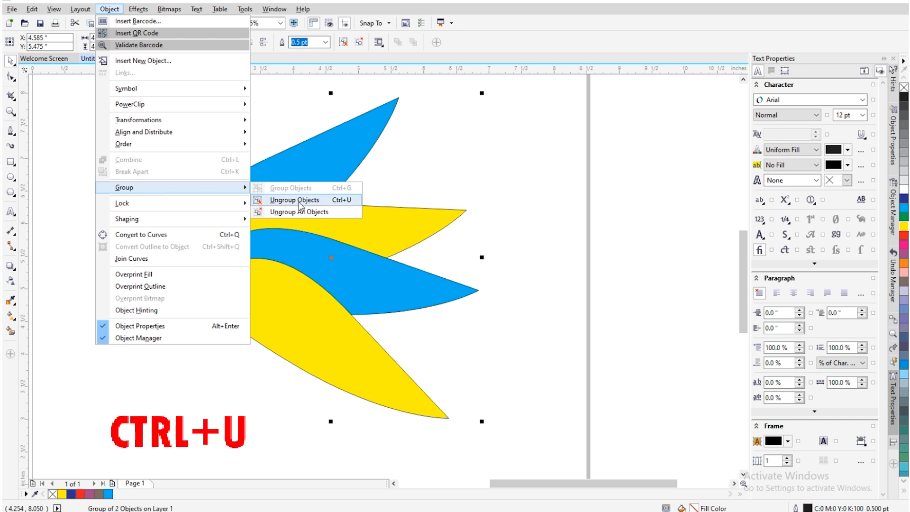
pyautogui.click(348, 201)
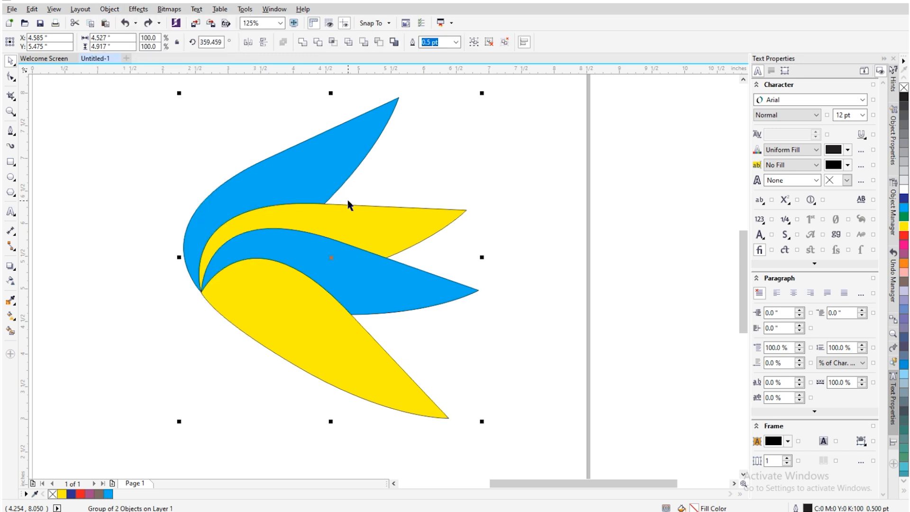
# Step: Move the lower leaf pair away from the upper one, down to about X 3.484", Y 2.159"
pyautogui.click(523, 276)
pyautogui.scroll(-3, 358, 261)
pyautogui.moveTo(348, 266); pyautogui.dragTo(326, 301)
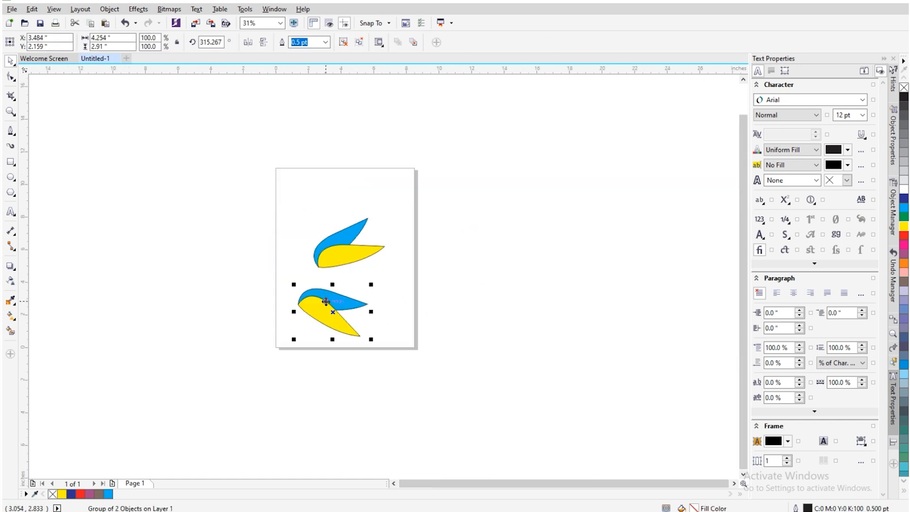
# Step: Try moving the upper leaf pair upward and shifting the lower leaf pair back up beneath it
pyautogui.scroll(2, 346, 260)
pyautogui.moveTo(349, 256); pyautogui.dragTo(335, 209)
pyautogui.click(417, 280)
pyautogui.moveTo(319, 339); pyautogui.dragTo(321, 300)
pyautogui.click(327, 306)
# Step: Undo the leaf pair moves and the ungrouping, back to the single four-leaf group
pyautogui.hotkey('ctrl', 'z')
pyautogui.hotkey('ctrl', 'z')
pyautogui.hotkey('ctrl', 'z')
pyautogui.hotkey('ctrl', 'z')
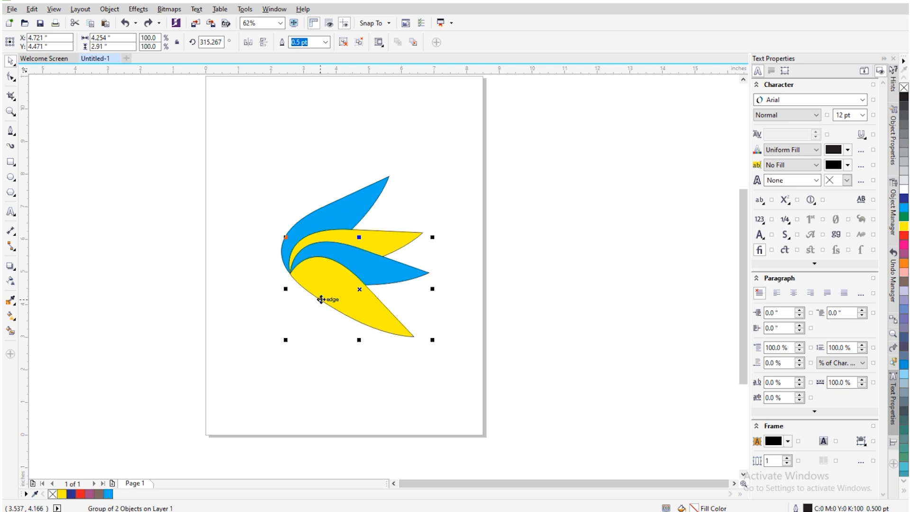
pyautogui.hotkey('ctrl', 'z')
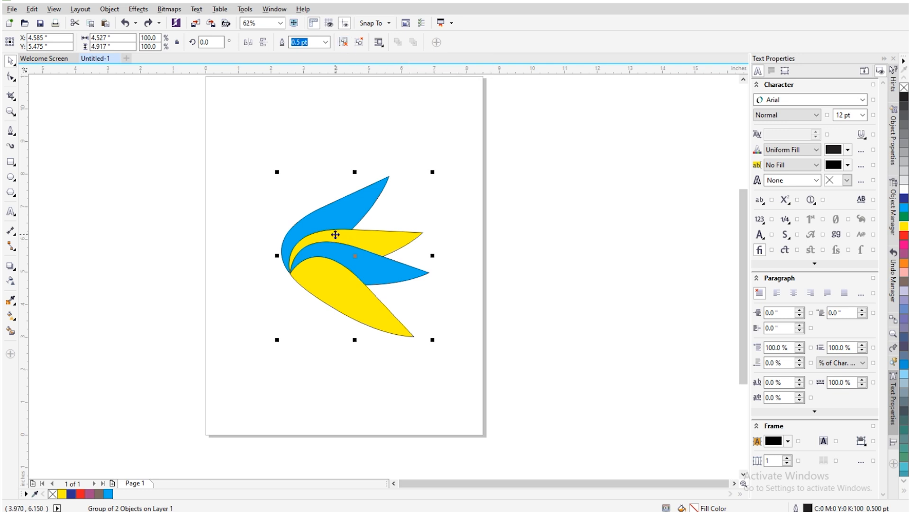
# Step: Ungroup the four-leaf group one level into its two leaf pairs using Ungroup Objects
pyautogui.moveTo(250, 146); pyautogui.dragTo(503, 376)
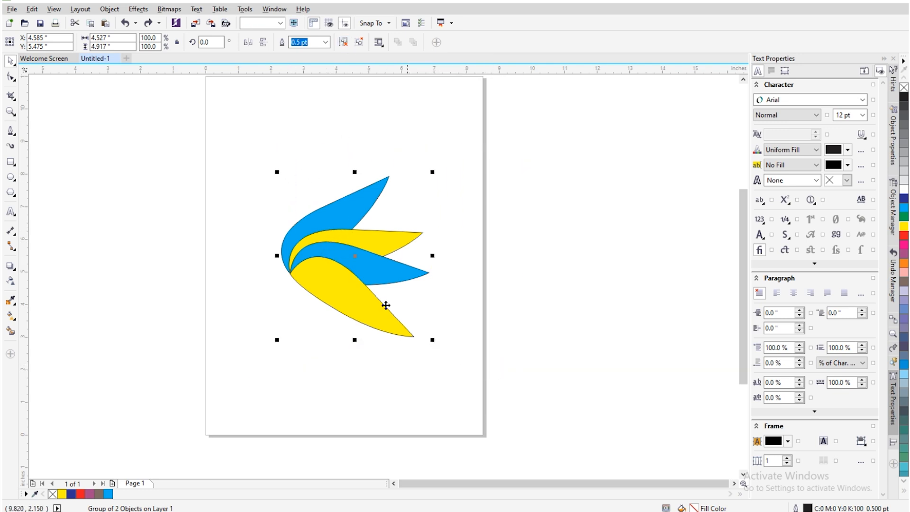
pyautogui.rightClick(337, 268)
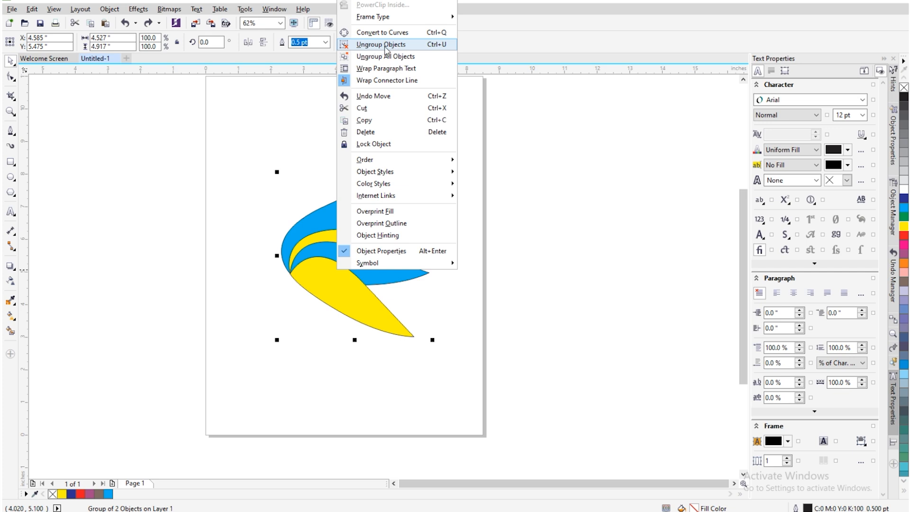
pyautogui.click(443, 46)
# Step: Try moving the lower leaf pair down and away from the upper pair, undo the move and clear the selection
pyautogui.moveTo(343, 274); pyautogui.dragTo(272, 368)
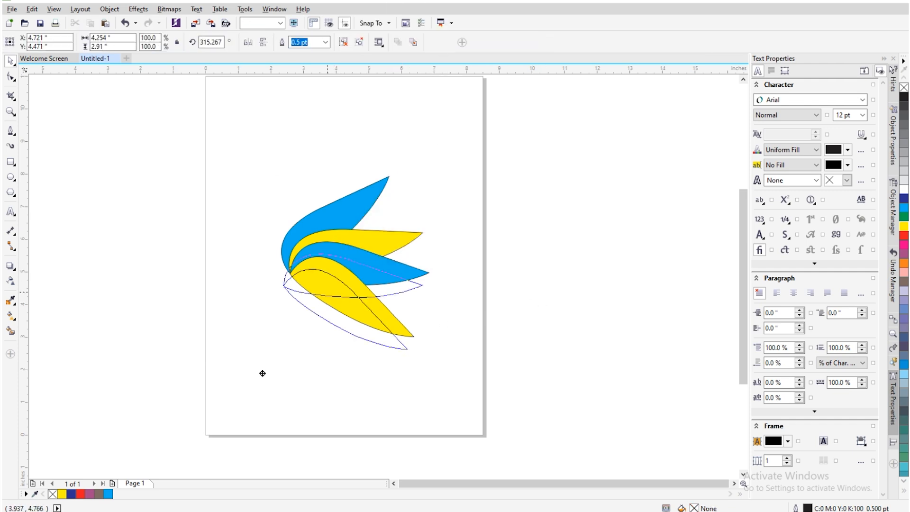
pyautogui.hotkey('ctrl', 'z')
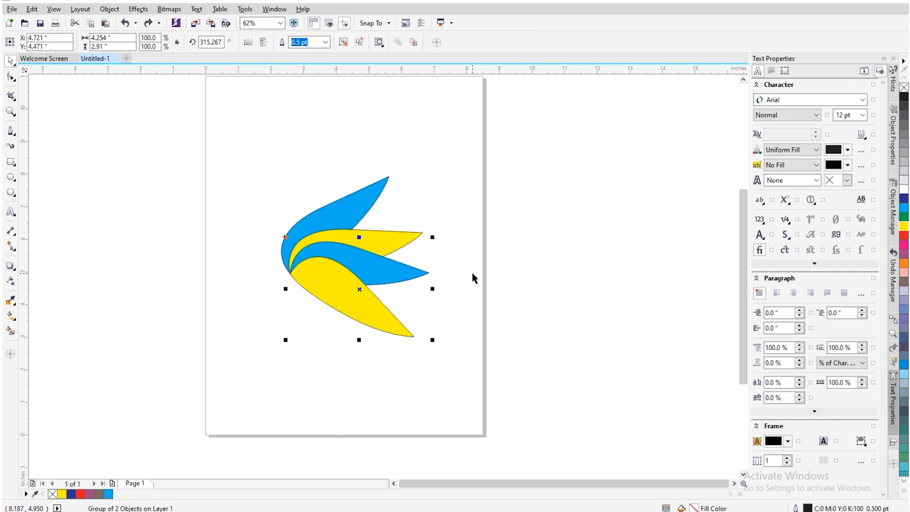
pyautogui.click(474, 274)
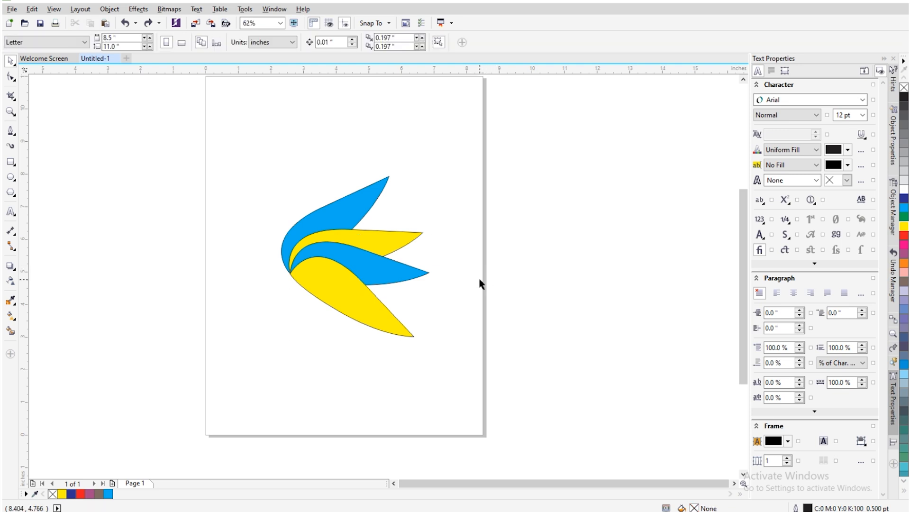
# Step: Create a rotated copy of the lower leaf pair around the shared leaf base, at a rotation of about 259.8°
pyautogui.scroll(-4, 465, 254)
pyautogui.scroll(4, 453, 245)
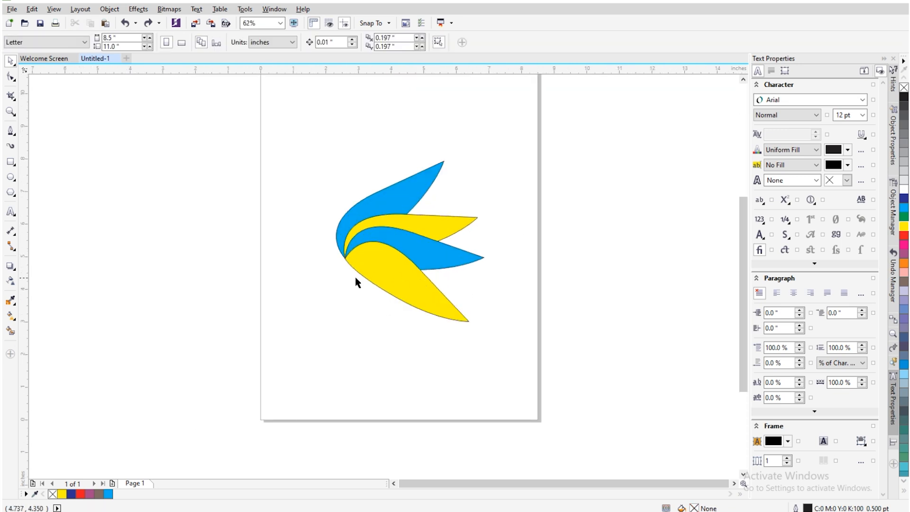
pyautogui.click(374, 264)
pyautogui.click(413, 278)
pyautogui.moveTo(490, 220); pyautogui.dragTo(439, 345)
pyautogui.click(483, 275)
# Step: Select all three leaf pairs and group them into one six-leaf group
pyautogui.scroll(-2, 424, 252)
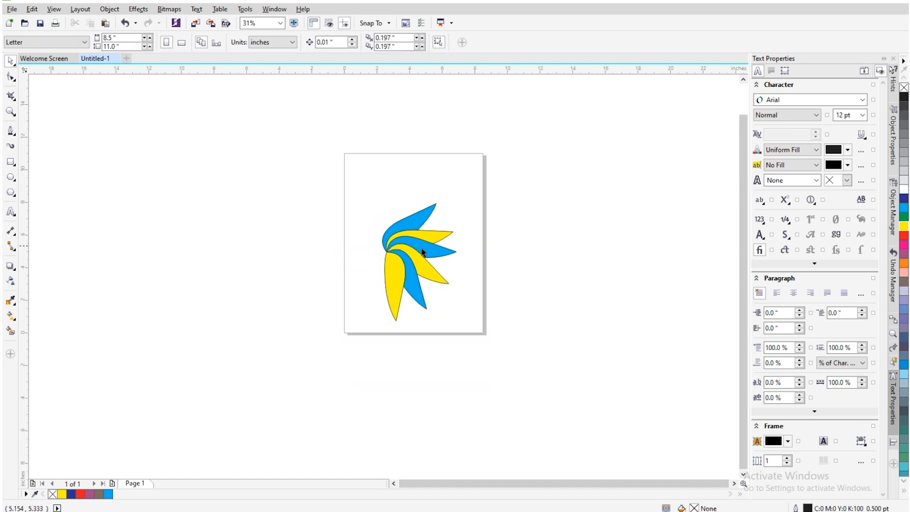
pyautogui.scroll(2, 423, 252)
pyautogui.moveTo(510, 114); pyautogui.dragTo(292, 377)
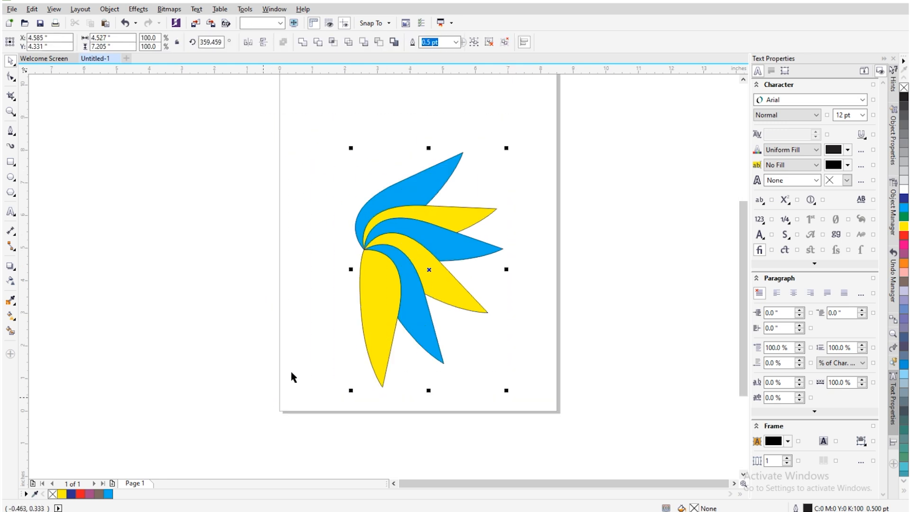
pyautogui.hotkey('ctrl', 'g')
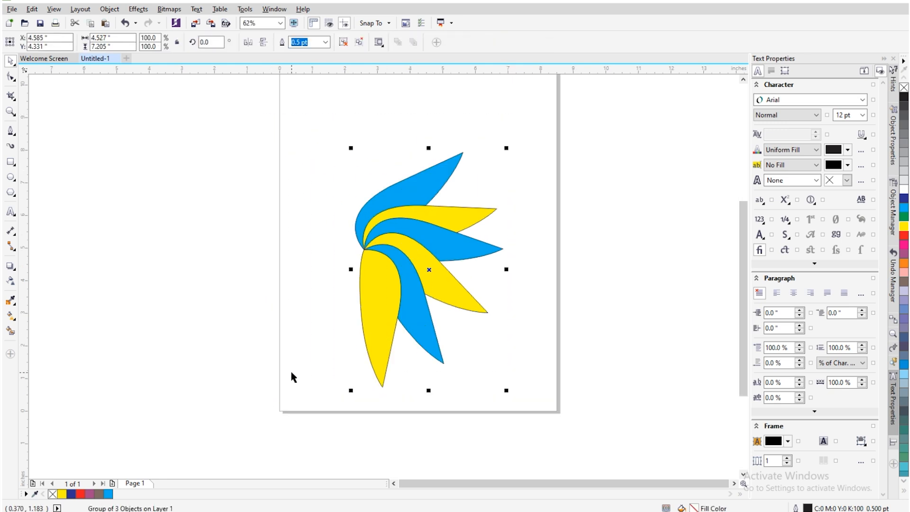
pyautogui.click(562, 237)
# Step: Move the six-leaf group over the page's left edge and back, to about X 4.626", Y 4.781"
pyautogui.moveTo(424, 270); pyautogui.dragTo(322, 262)
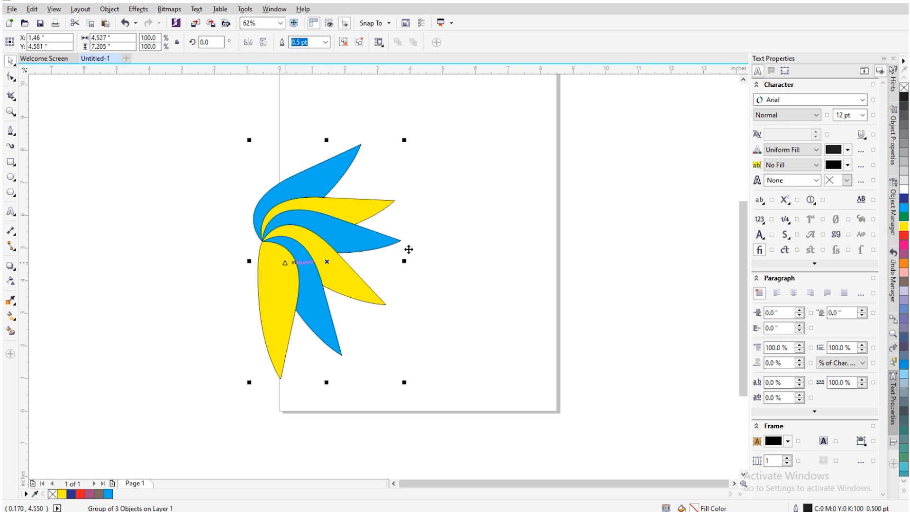
pyautogui.click(521, 226)
pyautogui.scroll(1, 421, 206)
pyautogui.scroll(-2, 405, 210)
pyautogui.scroll(1, 393, 228)
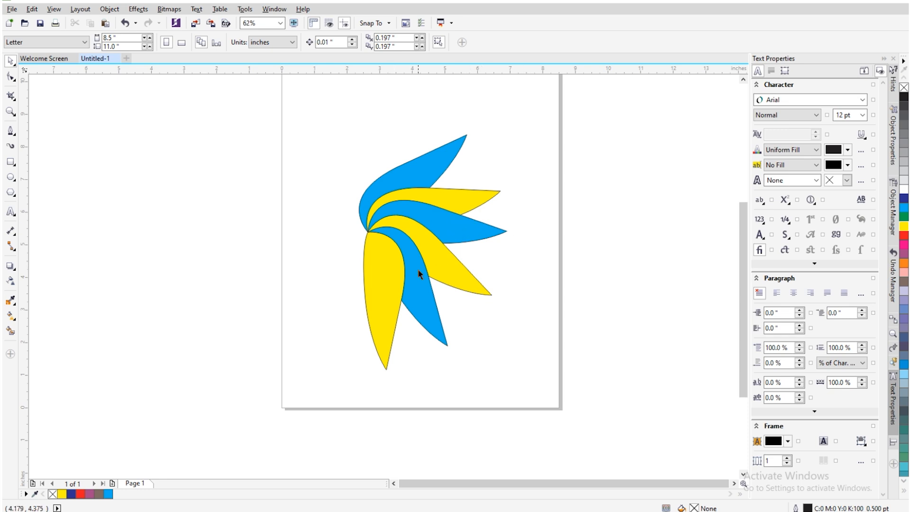
# Step: Ungroup the six-leaf group one level into its three leaf pairs
pyautogui.click(390, 284)
pyautogui.click(568, 303)
pyautogui.click(397, 280)
pyautogui.hotkey('ctrl', 'u')
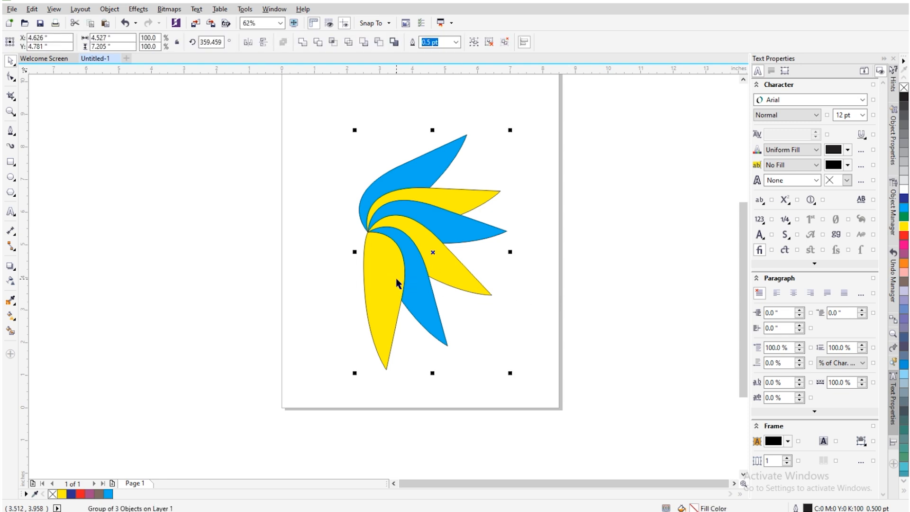
# Step: Move the lowest leaf pair out to the left and the middle pair down to about X 4.62", Y 3.101"
pyautogui.click(546, 239)
pyautogui.moveTo(365, 282); pyautogui.dragTo(251, 311)
pyautogui.moveTo(393, 303); pyautogui.dragTo(496, 311)
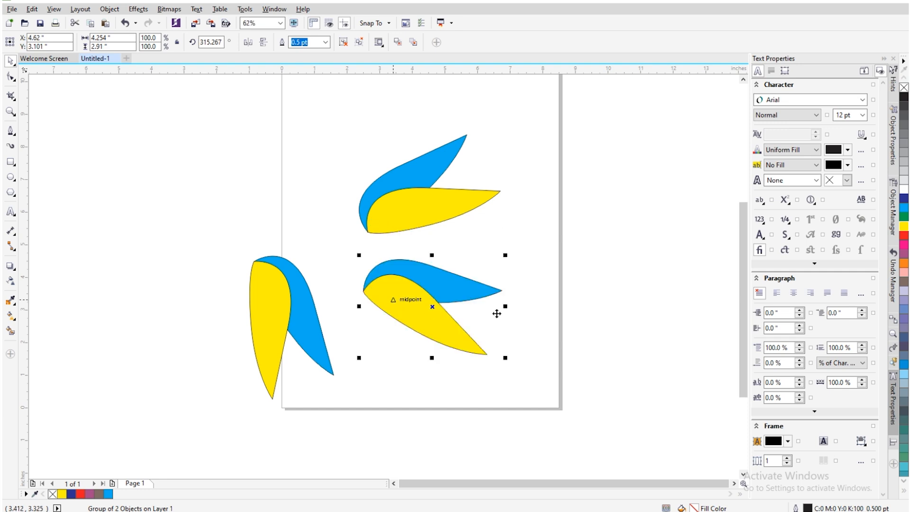
pyautogui.click(443, 189)
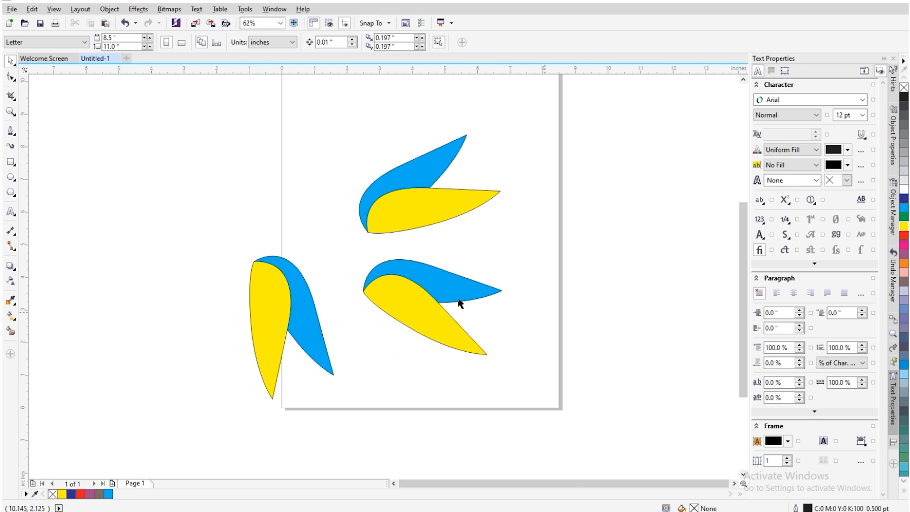
# Step: Move the leaf pairs back together, the lowest to about X 3.597", Y 2.006" and the middle to about X 4.836", Y 4.168"
pyautogui.moveTo(400, 177); pyautogui.dragTo(301, 156)
pyautogui.click(363, 208)
pyautogui.hotkey('ctrl', 'z')
pyautogui.moveTo(410, 285); pyautogui.dragTo(417, 269)
pyautogui.moveTo(274, 298); pyautogui.dragTo(381, 314)
pyautogui.click(327, 315)
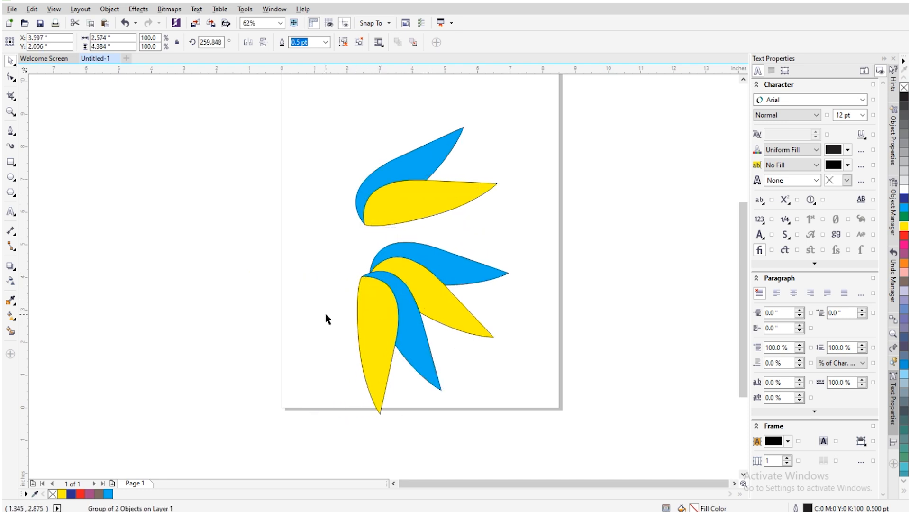
pyautogui.moveTo(411, 264); pyautogui.dragTo(408, 246)
pyautogui.click(546, 257)
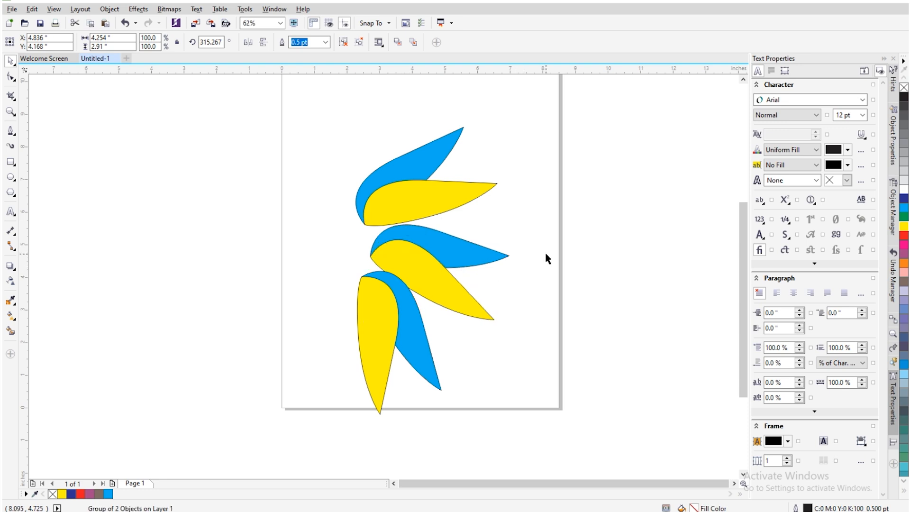
# Step: Undo the separate pair moves and the one-level ungrouping, back to the single six-leaf group
pyautogui.hotkey('ctrl', 'z')
pyautogui.hotkey('ctrl', 'z')
pyautogui.hotkey('ctrl', 'z')
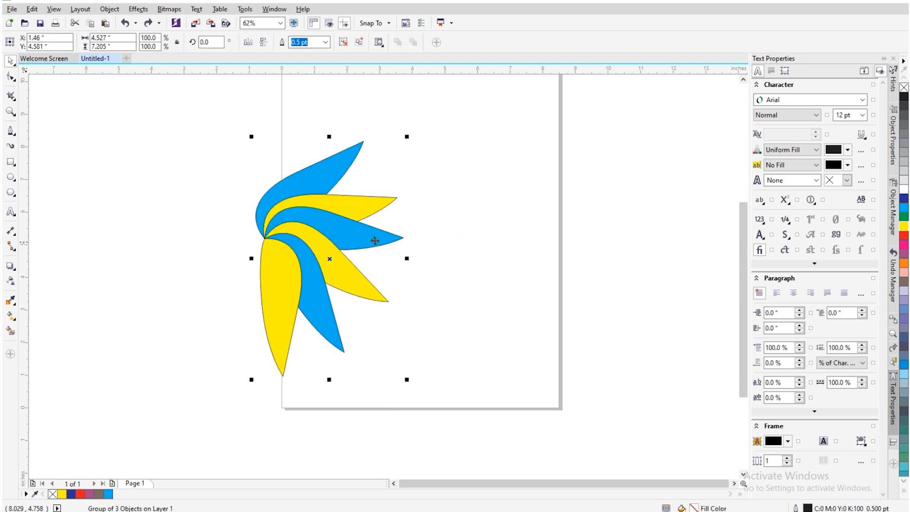
# Step: Move the six-leaf group onto the page, to about X 4.519", Y 5.197"
pyautogui.moveTo(375, 240); pyautogui.dragTo(348, 261)
pyautogui.click(571, 254)
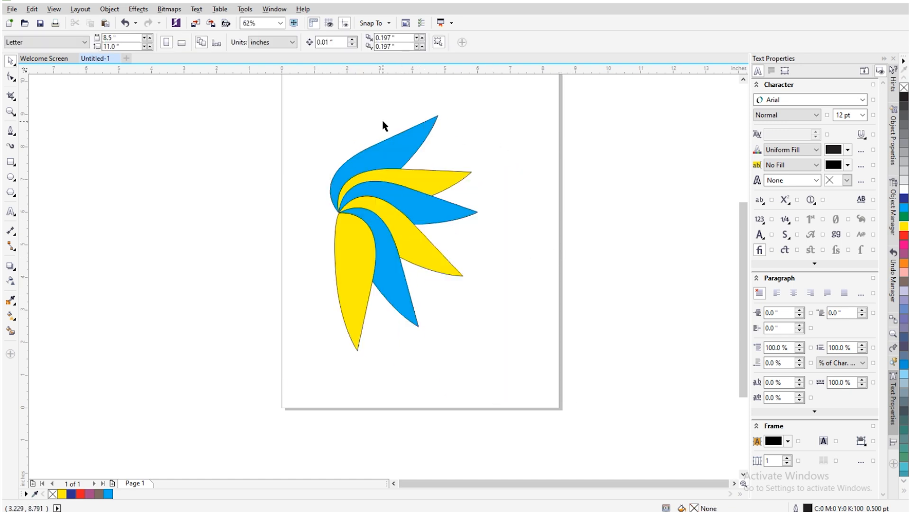
pyautogui.moveTo(354, 149); pyautogui.dragTo(433, 166)
pyautogui.click(554, 201)
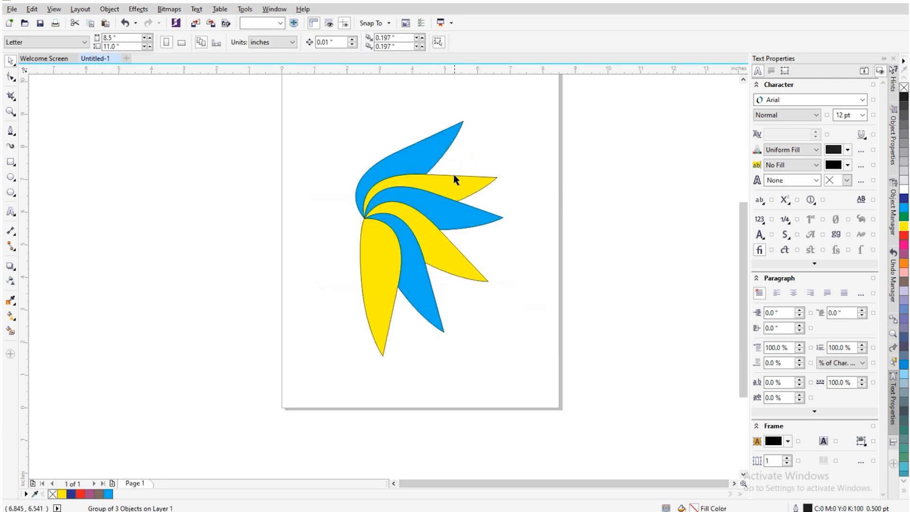
# Step: Apply Ungroup All Objects to the six-leaf group and clear the selection
pyautogui.click(423, 145)
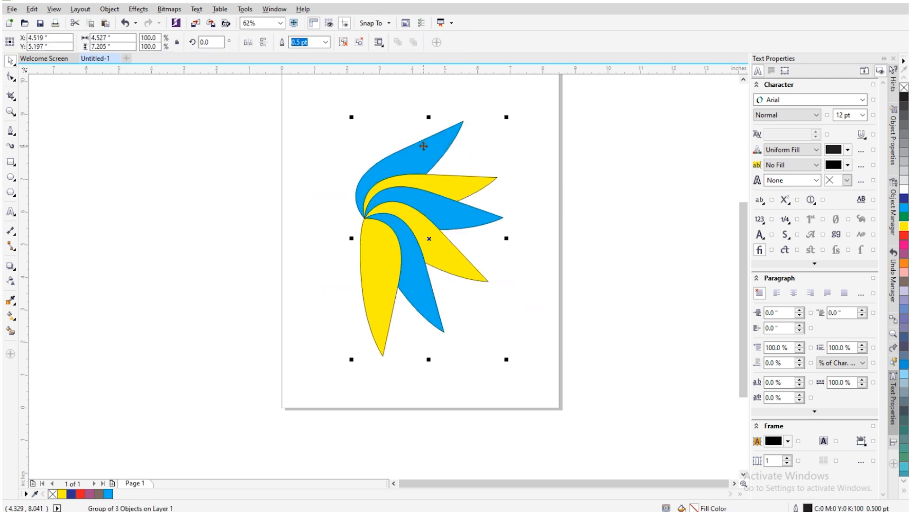
pyautogui.rightClick(423, 146)
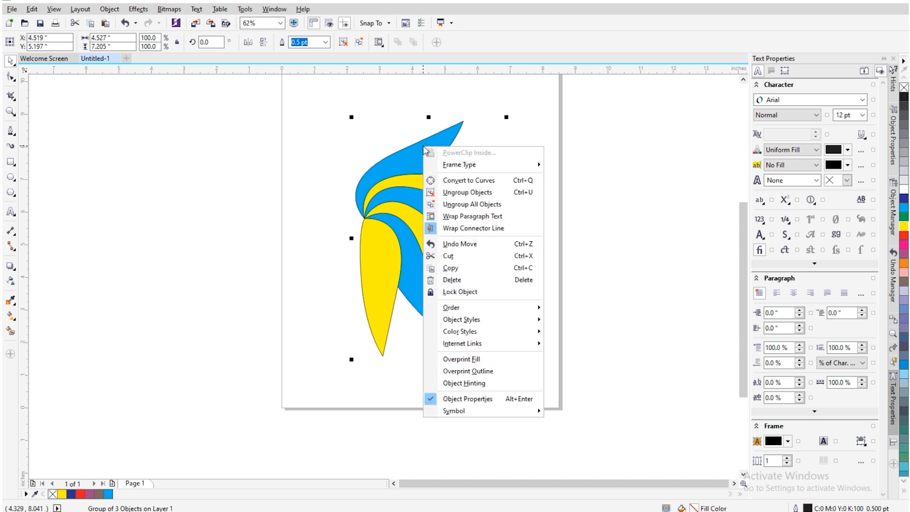
pyautogui.click(496, 204)
pyautogui.click(589, 206)
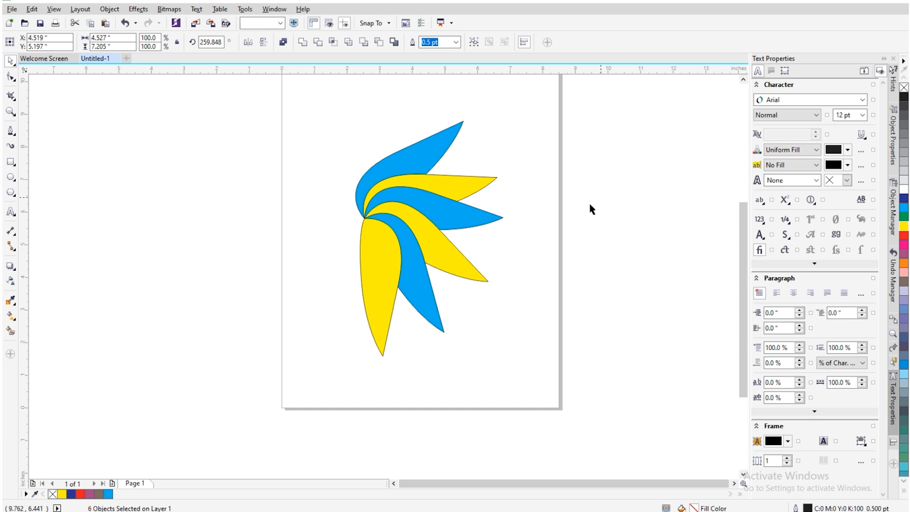
# Step: Move the six leaves apart individually, placing the last blue one at about X 5.099", Y 3.453"
pyautogui.click(425, 151)
pyautogui.moveTo(424, 151); pyautogui.dragTo(278, 163)
pyautogui.click(449, 175)
pyautogui.click(457, 187)
pyautogui.moveTo(457, 187); pyautogui.dragTo(448, 120)
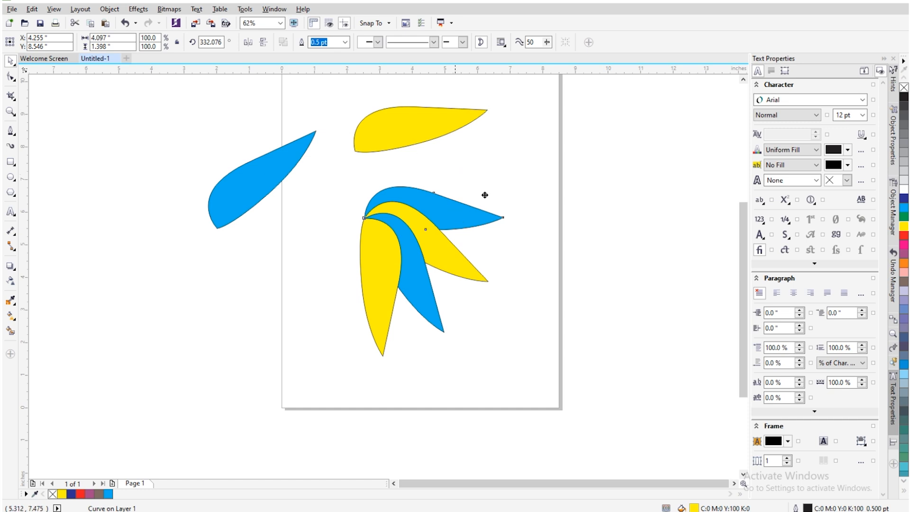
pyautogui.moveTo(481, 214); pyautogui.dragTo(620, 170)
pyautogui.click(451, 256)
pyautogui.moveTo(582, 258); pyautogui.dragTo(582, 258)
pyautogui.moveTo(382, 291); pyautogui.dragTo(335, 322)
pyautogui.moveTo(425, 288); pyautogui.dragTo(466, 308)
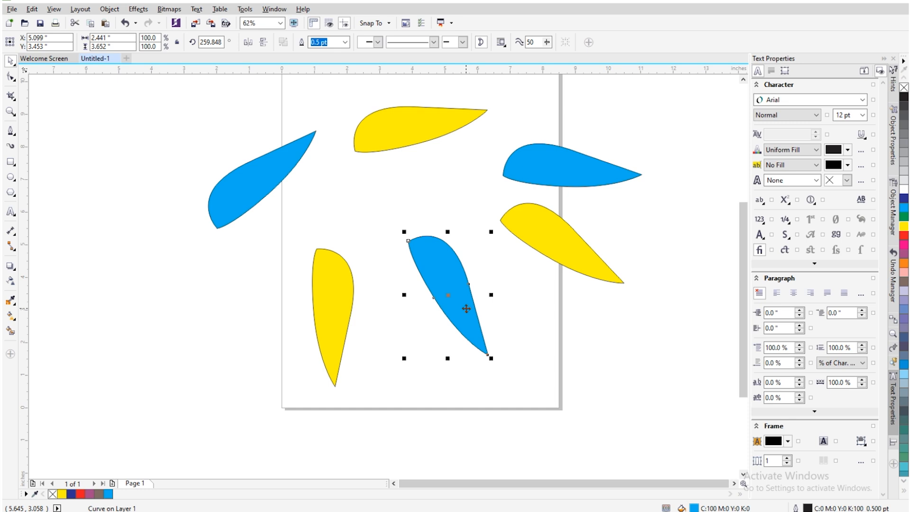
# Step: Undo all the individual leaf moves and the complete ungrouping, back to the six-leaf group
pyautogui.hotkey('ctrl', 'z')
pyautogui.hotkey('ctrl', 'z')
pyautogui.hotkey('ctrl', 'z')
pyautogui.hotkey('ctrl', 'z')
pyautogui.hotkey('ctrl', 'z')
pyautogui.hotkey('ctrl', 'z')
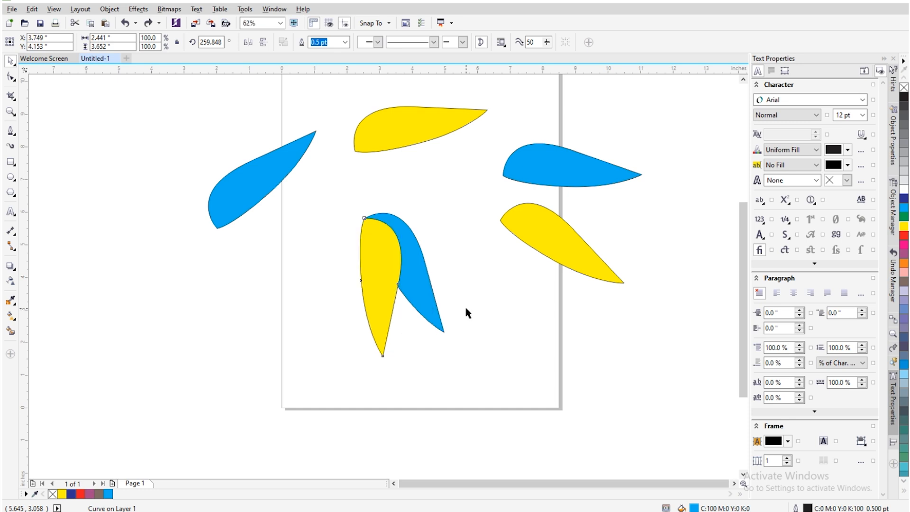
pyautogui.hotkey('ctrl', 'z')
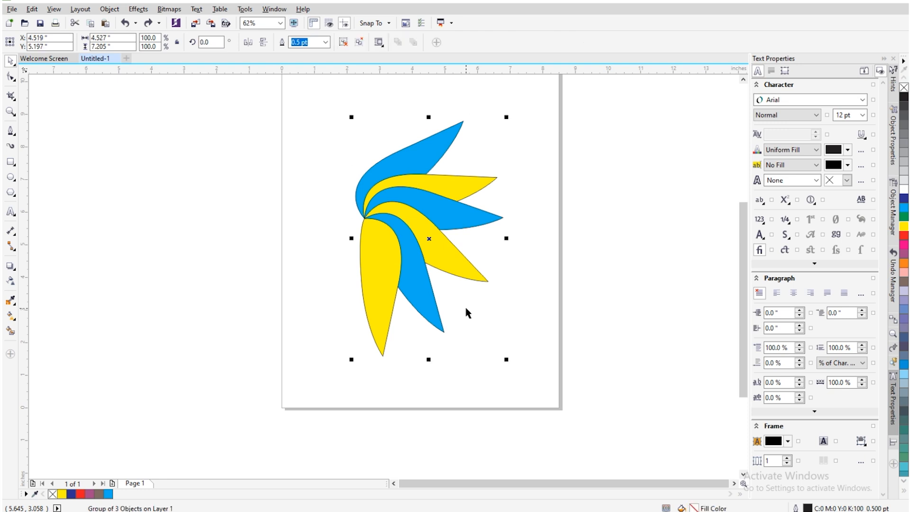
pyautogui.rightClick(421, 205)
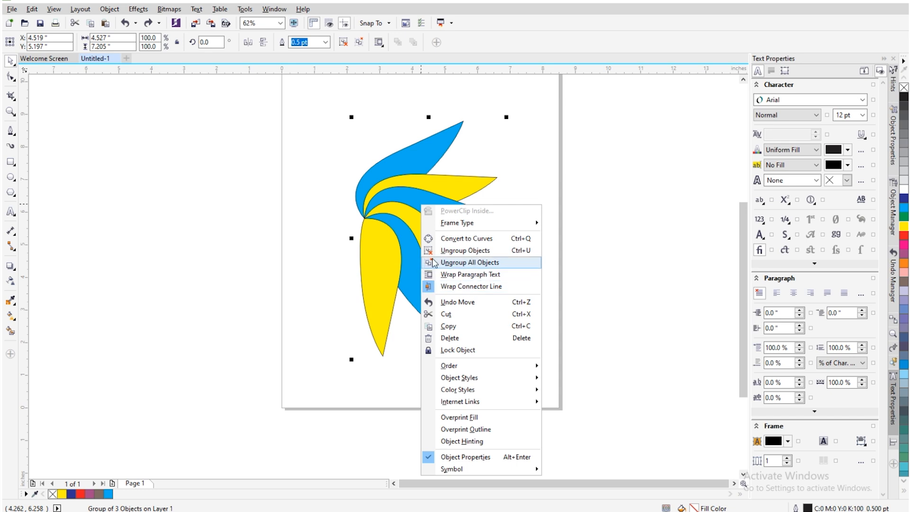
pyautogui.click(318, 276)
pyautogui.click(109, 9)
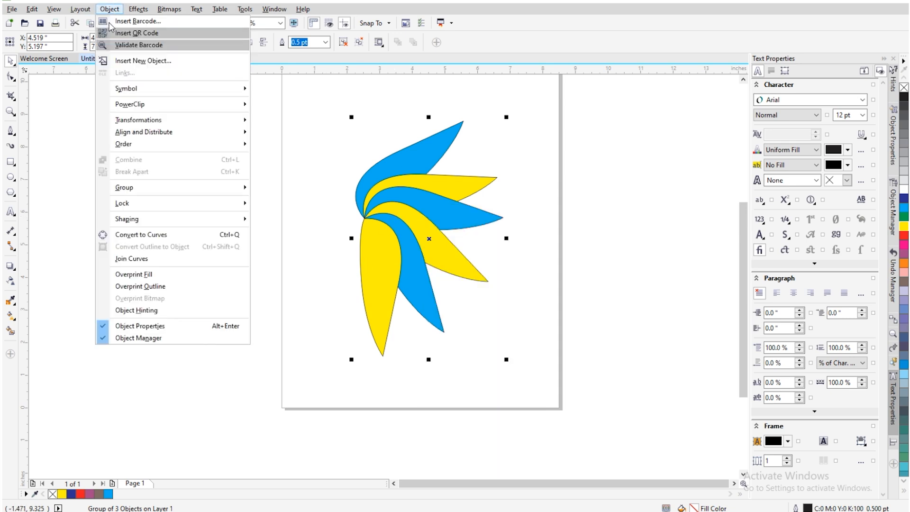
pyautogui.moveTo(158, 191)
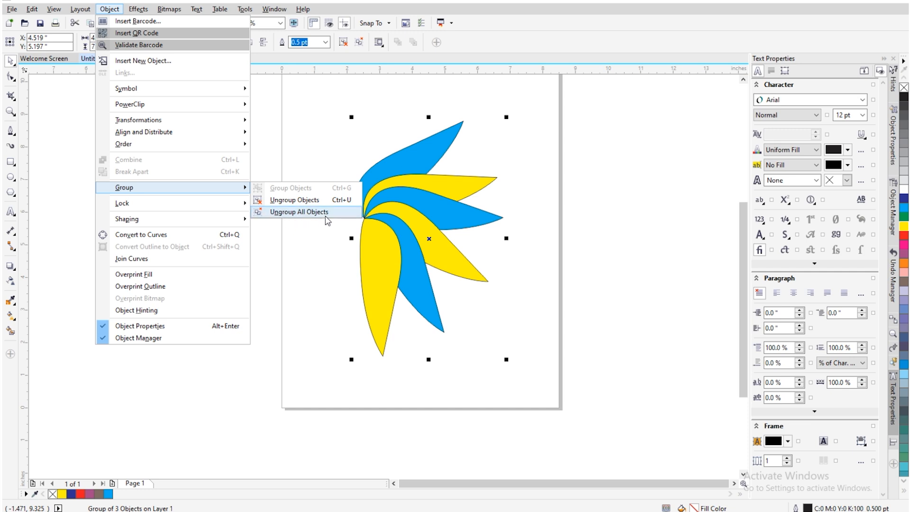
pyautogui.click(325, 243)
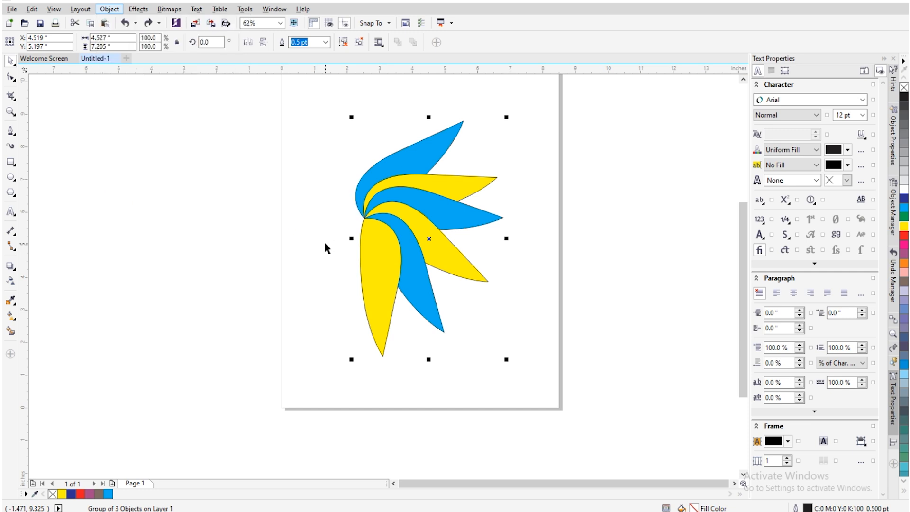
# Step: Ungroup the six-leaf group completely and move its upper three leaves apart, the second blue one to about X 8.139", Y 6.314"
pyautogui.click(363, 45)
pyautogui.click(422, 180)
pyautogui.moveTo(423, 182); pyautogui.dragTo(461, 135)
pyautogui.moveTo(514, 207); pyautogui.dragTo(515, 209)
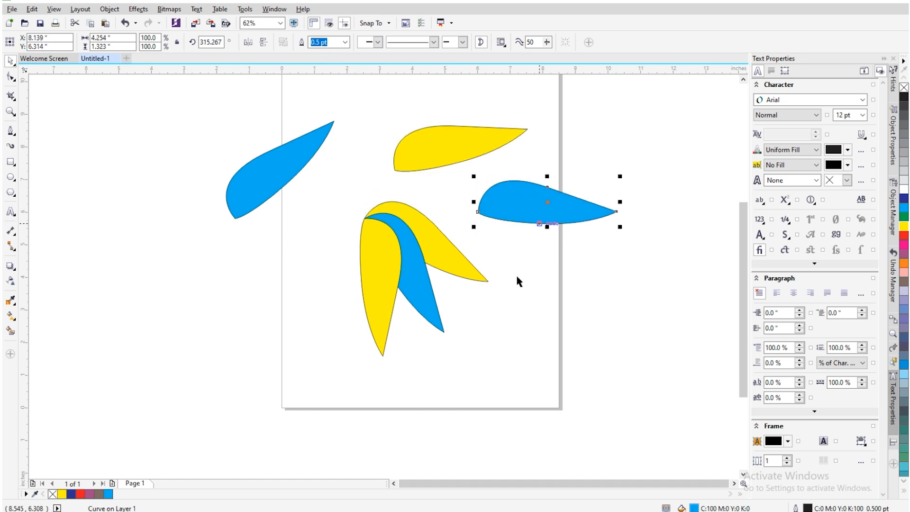
pyautogui.click(522, 279)
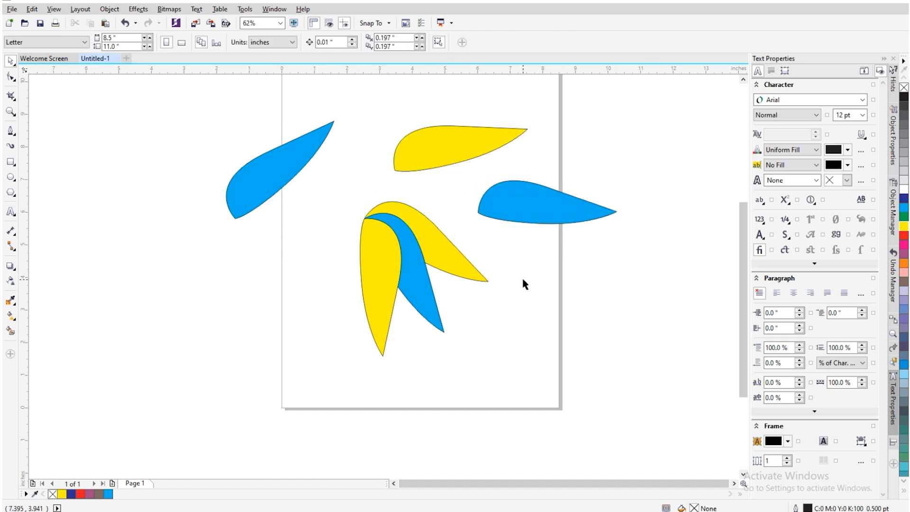